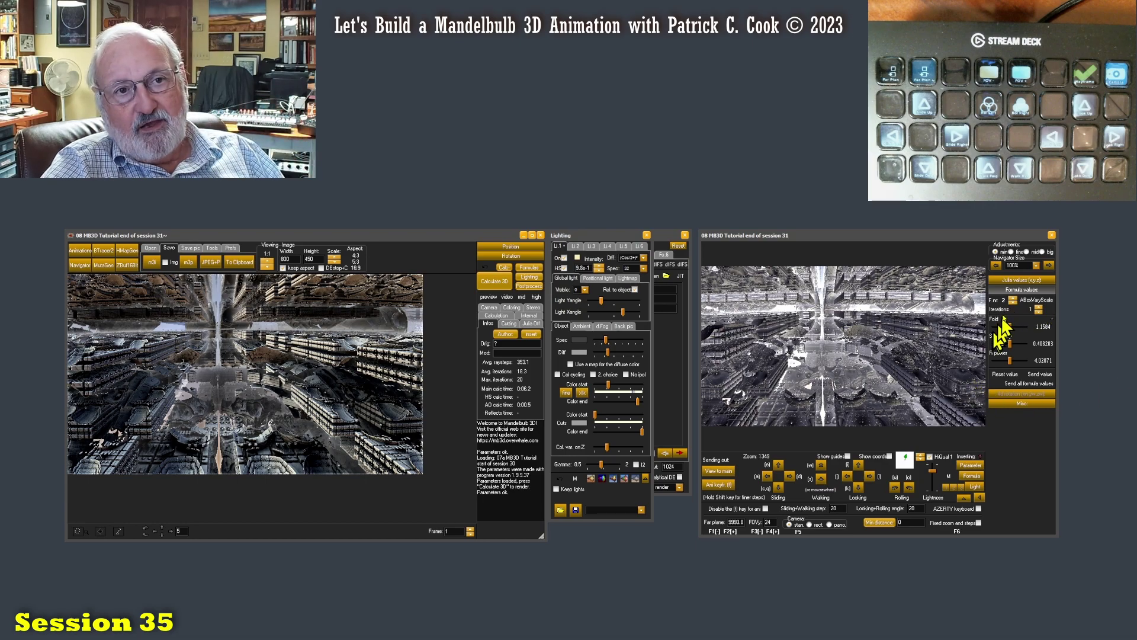
- Review the formula values of the fractal's formulas in the Navigator, ending on formula 1, Amazing Box
{"action": "left_click", "coordinate": [1013, 302]}
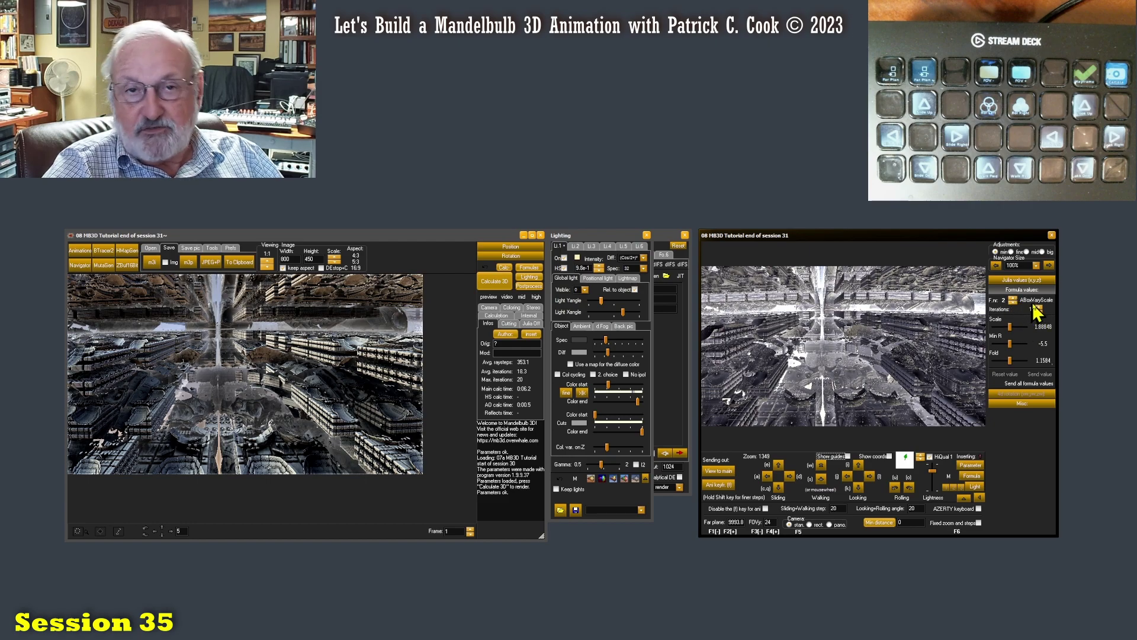
{"action": "left_click", "coordinate": [1014, 298]}
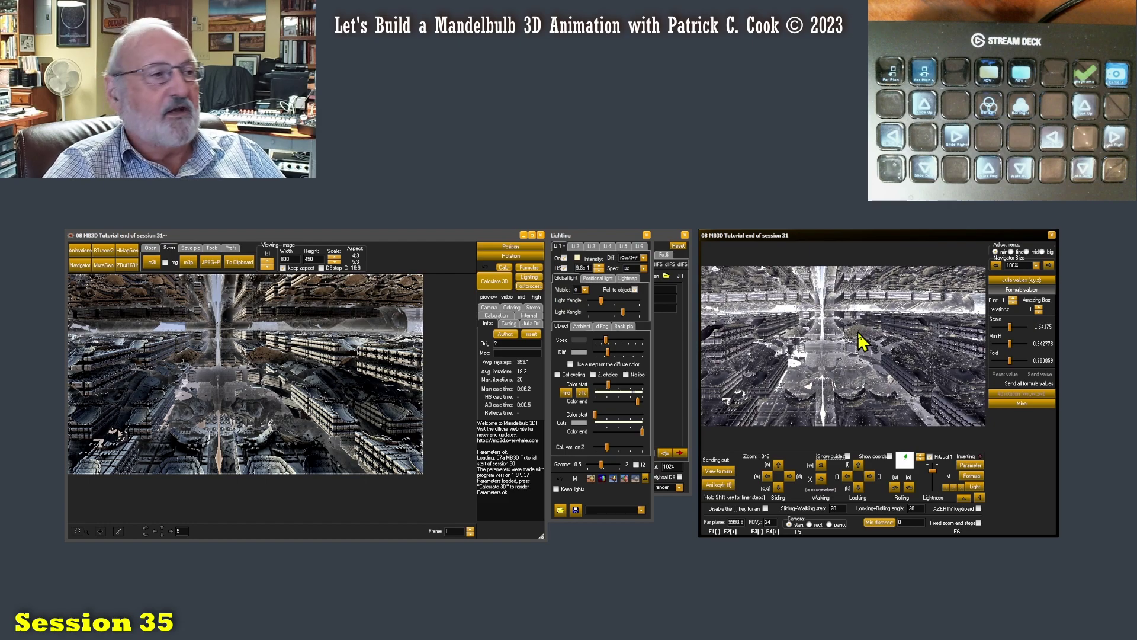
- Copy the fractal parameters to the clipboard, paste them into a new Notepad document as a backup and move it out of view
{"action": "left_click", "coordinate": [241, 265]}
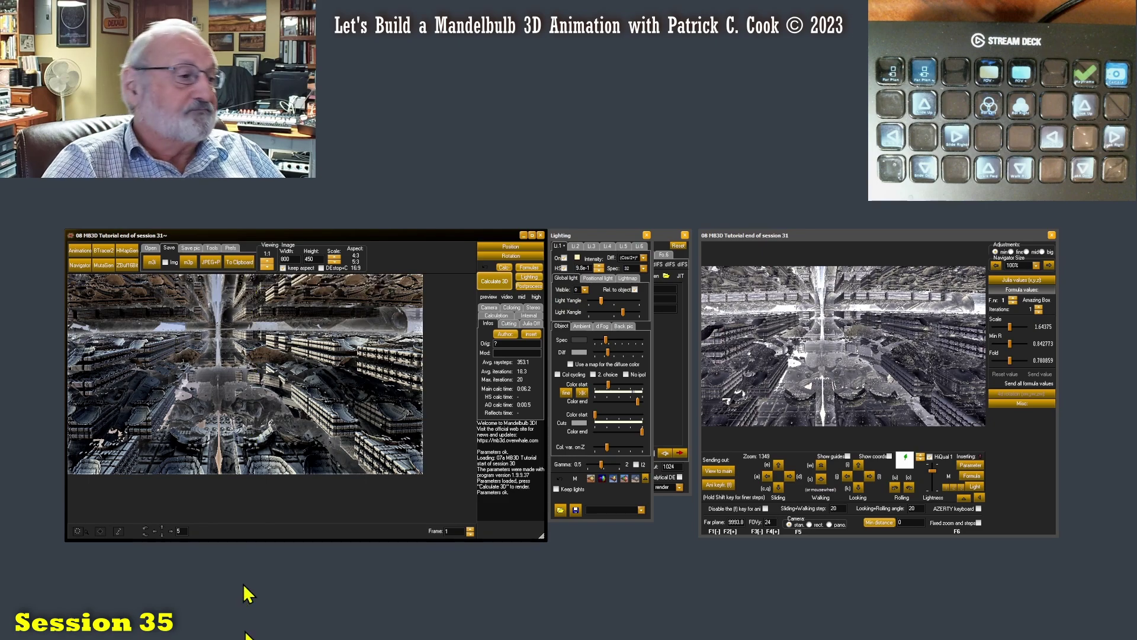
{"action": "left_click", "coordinate": [246, 639]}
{"action": "type", "text": "nmo"}
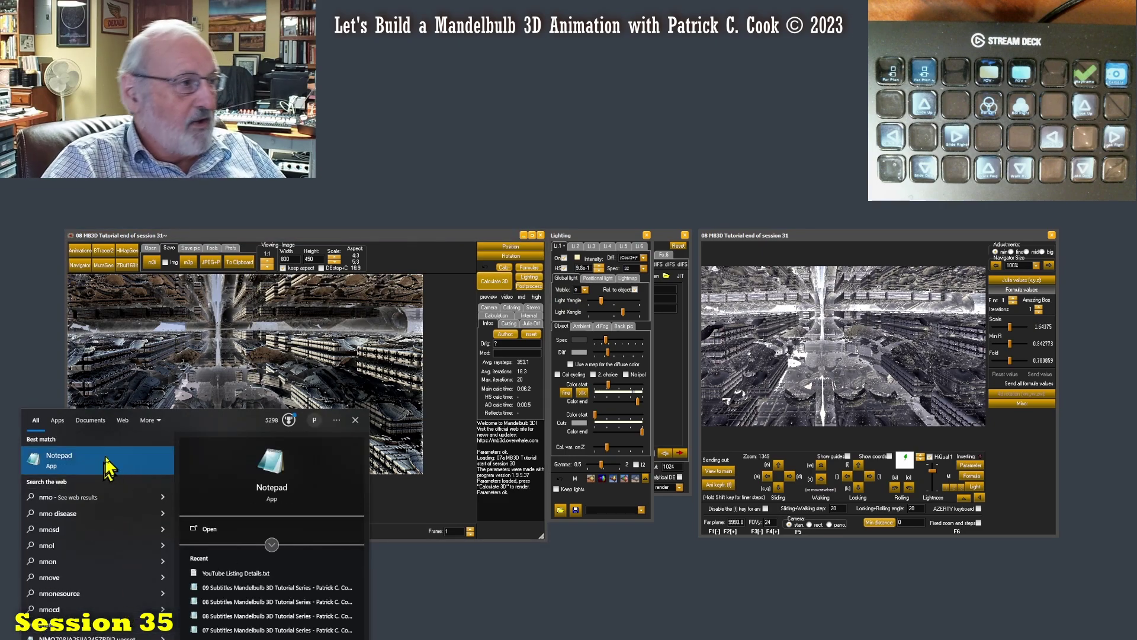
{"action": "left_click", "coordinate": [109, 464]}
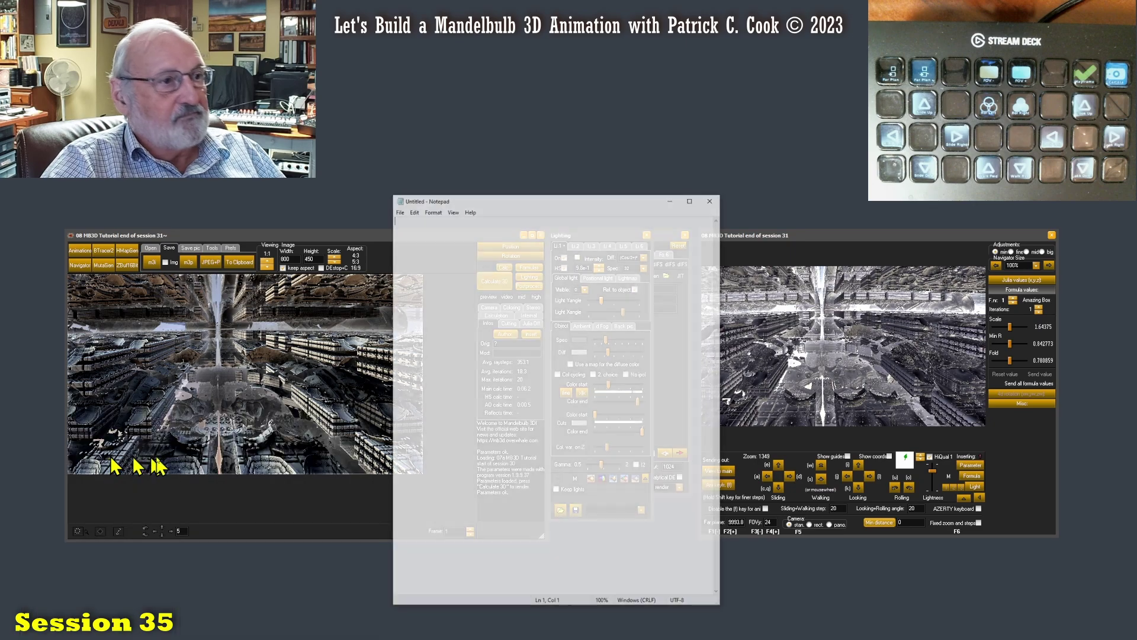
{"action": "key", "text": "ctrl+v"}
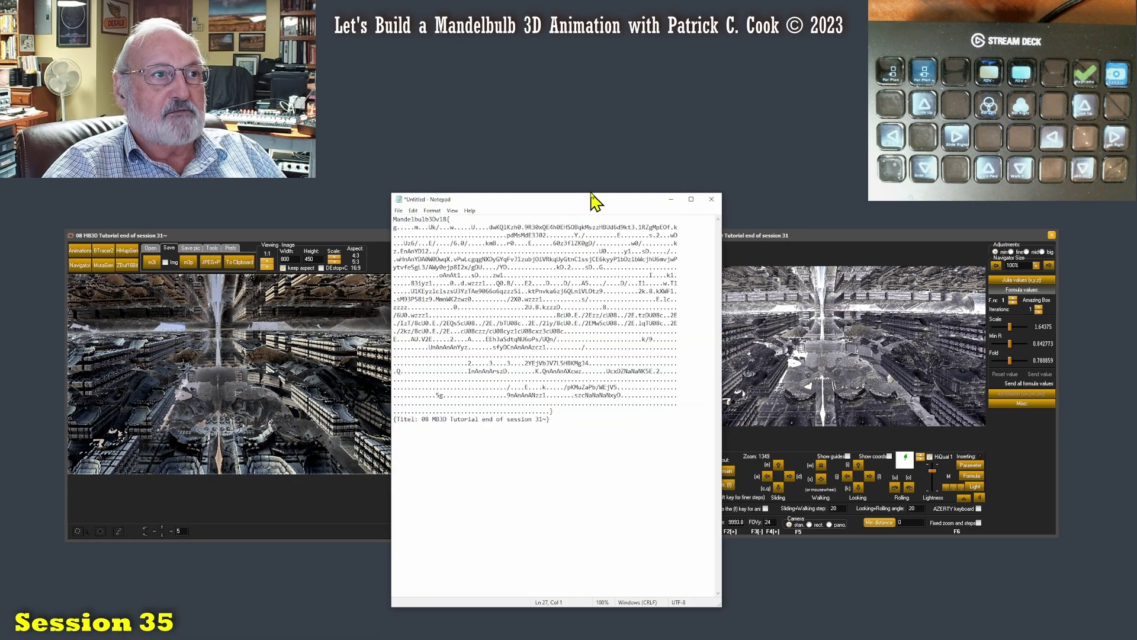
{"action": "left_click_drag", "start_coordinate": [589, 191], "coordinate": [584, 639]}
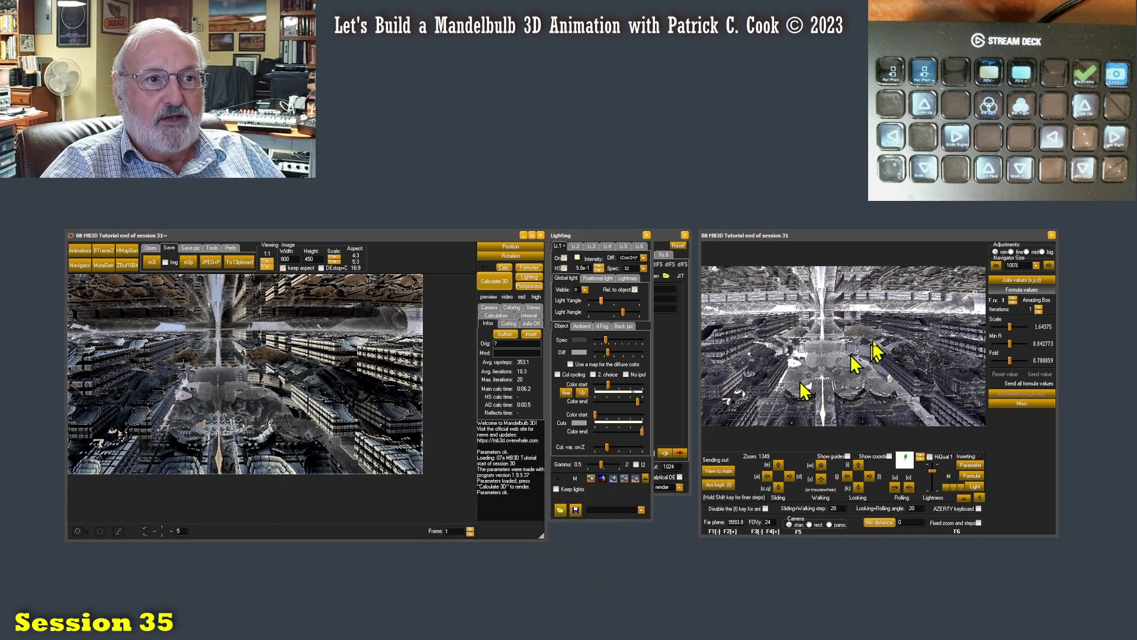
- Try raising Amazing Box's Scale to 1.64863 with min adjustments, send the view to the main window and render it
{"action": "left_click", "coordinate": [894, 236]}
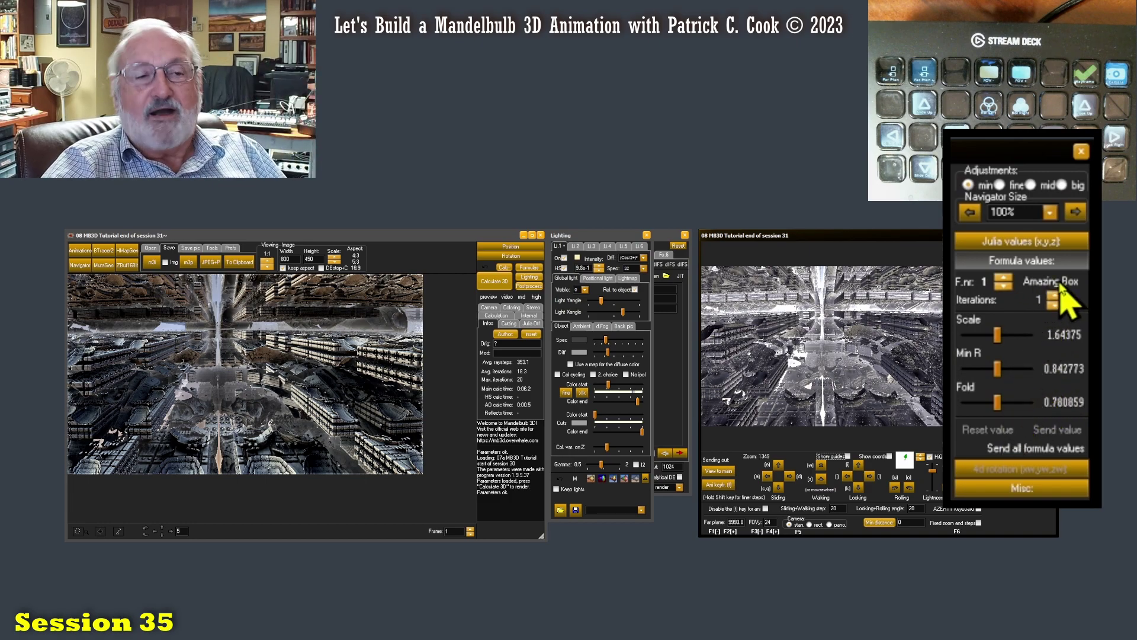
{"action": "left_click", "coordinate": [969, 183]}
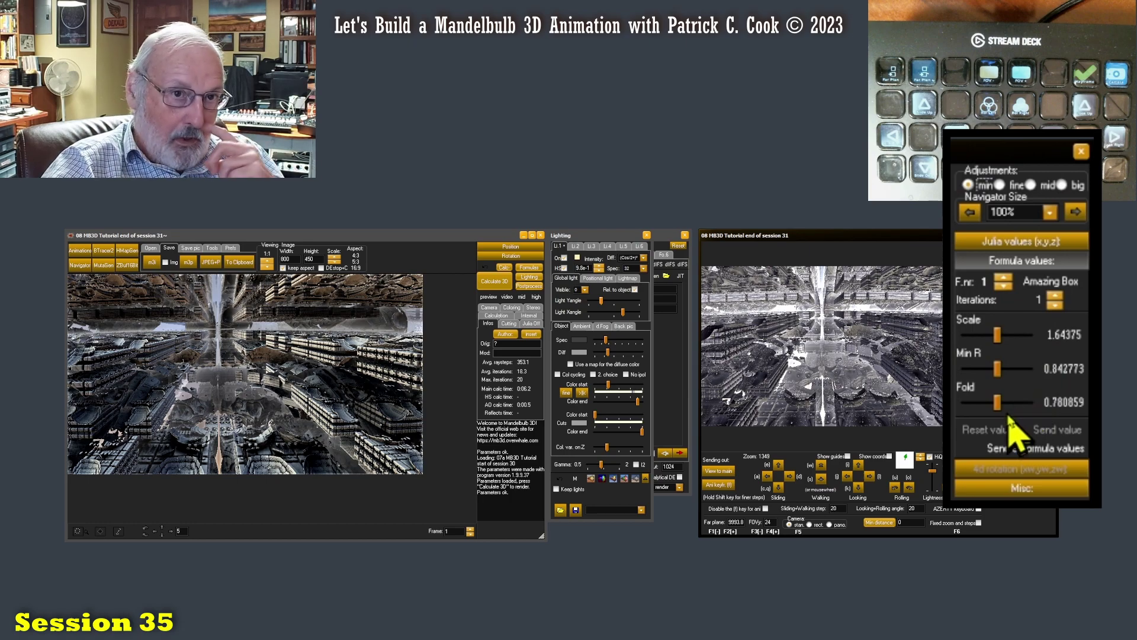
{"action": "left_click_drag", "start_coordinate": [999, 336], "coordinate": [1028, 338]}
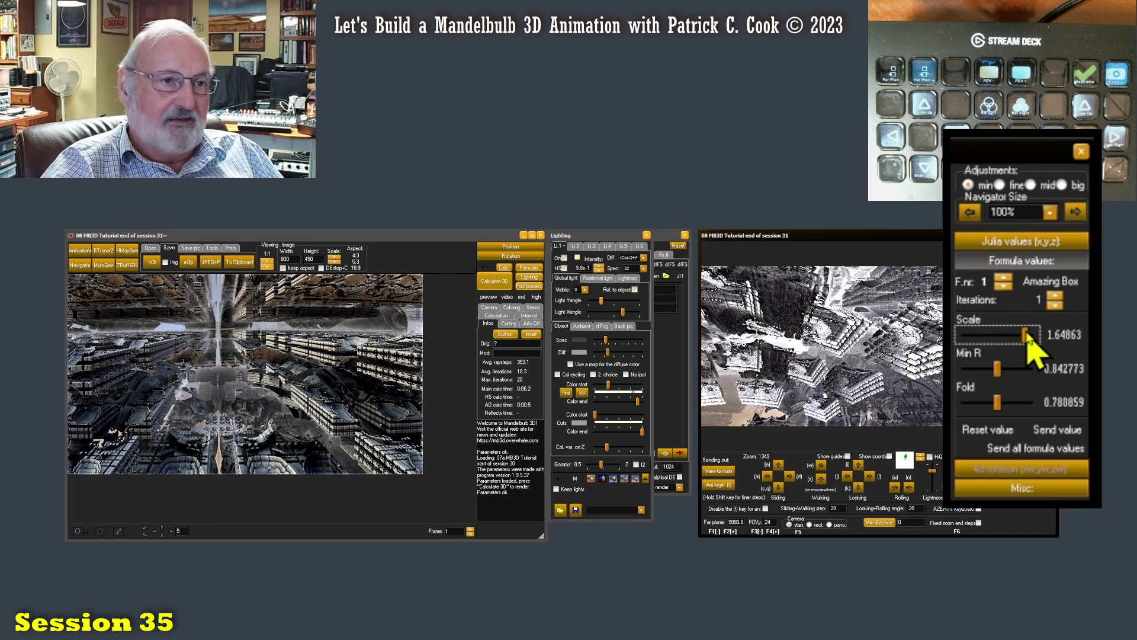
{"action": "left_click_drag", "start_coordinate": [1028, 339], "coordinate": [1028, 339]}
{"action": "left_click", "coordinate": [718, 471]}
{"action": "left_click", "coordinate": [495, 280]}
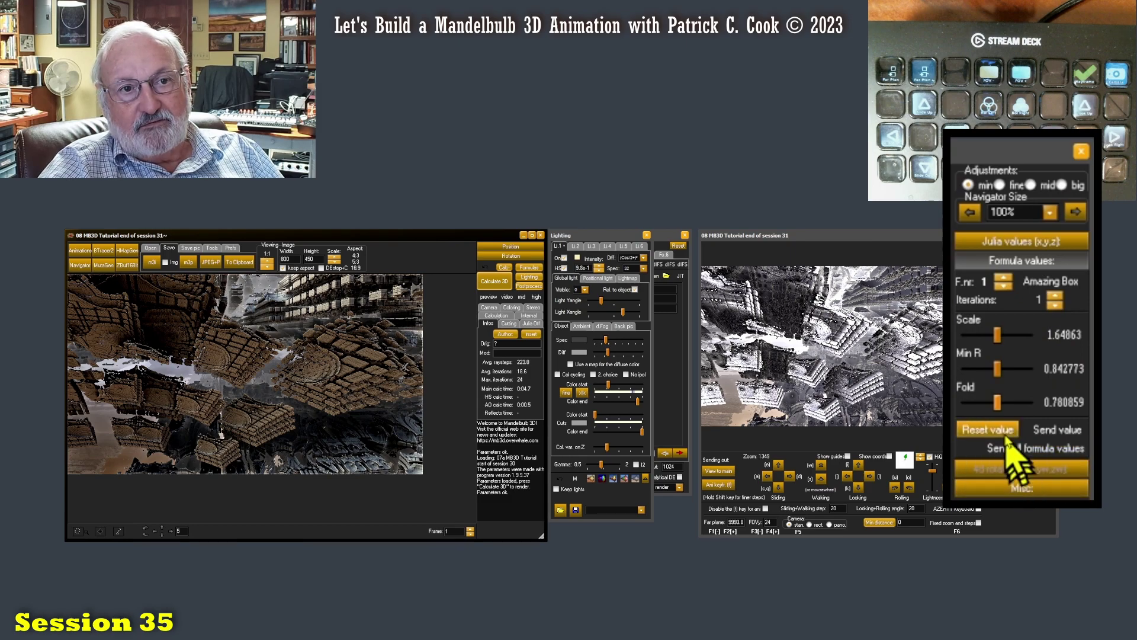
- Try several Scale values for Amazing Box, ending at 1.63662, and bring the Notepad backup partly into view
{"action": "left_click_drag", "start_coordinate": [999, 339], "coordinate": [966, 337]}
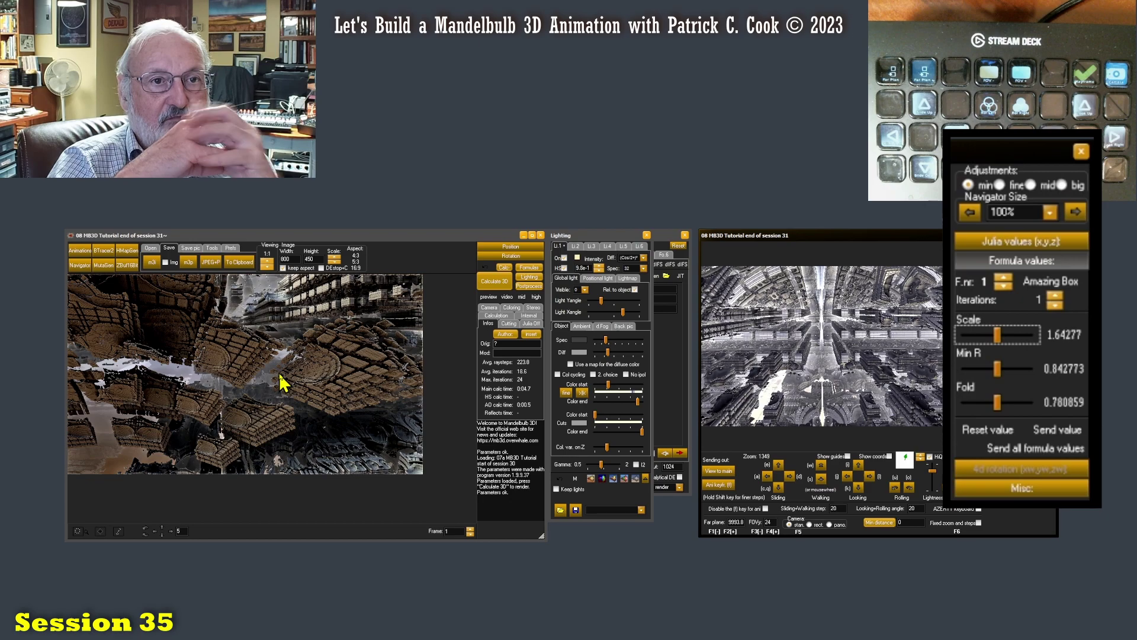
{"action": "left_click_drag", "start_coordinate": [1003, 343], "coordinate": [1017, 349]}
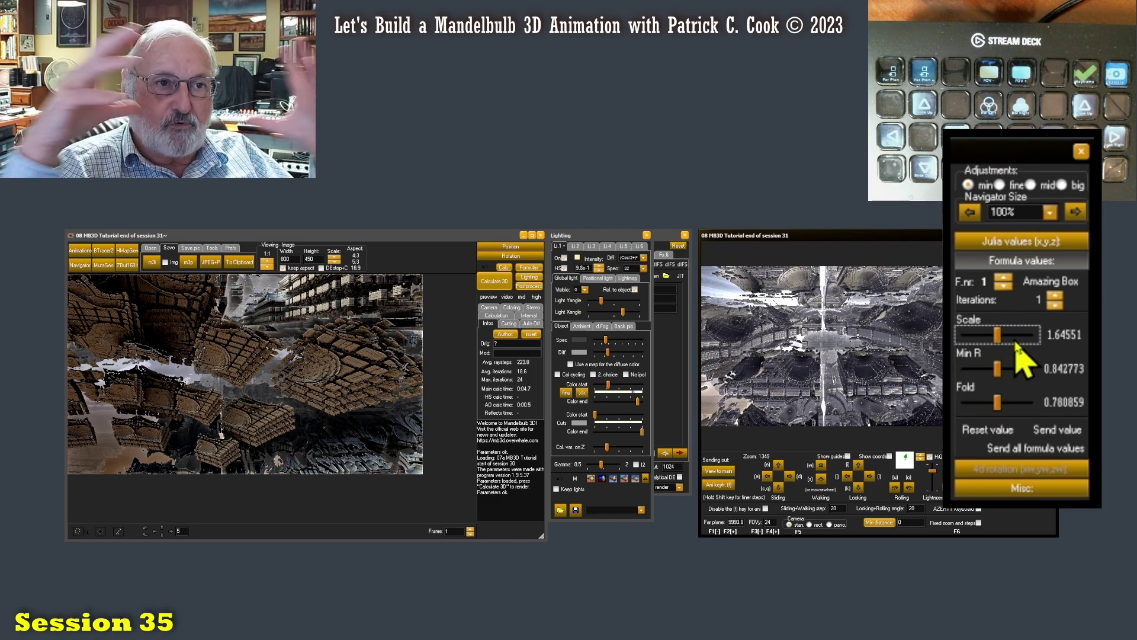
{"action": "left_click_drag", "start_coordinate": [998, 341], "coordinate": [975, 349]}
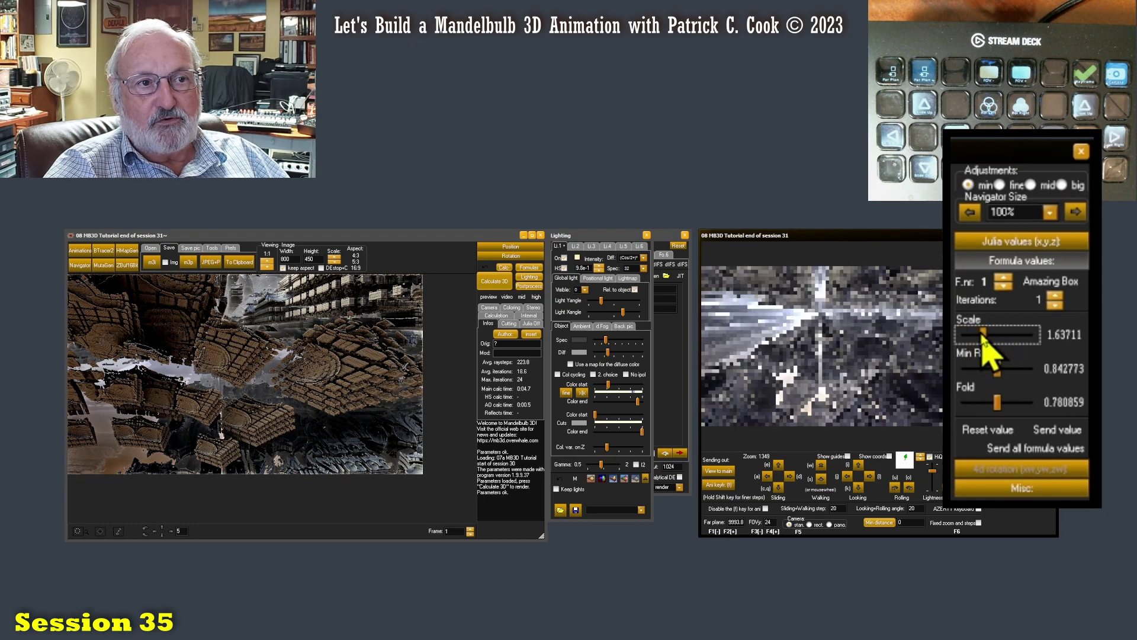
{"action": "left_click_drag", "start_coordinate": [981, 337], "coordinate": [980, 337]}
{"action": "left_click_drag", "start_coordinate": [582, 639], "coordinate": [616, 598]}
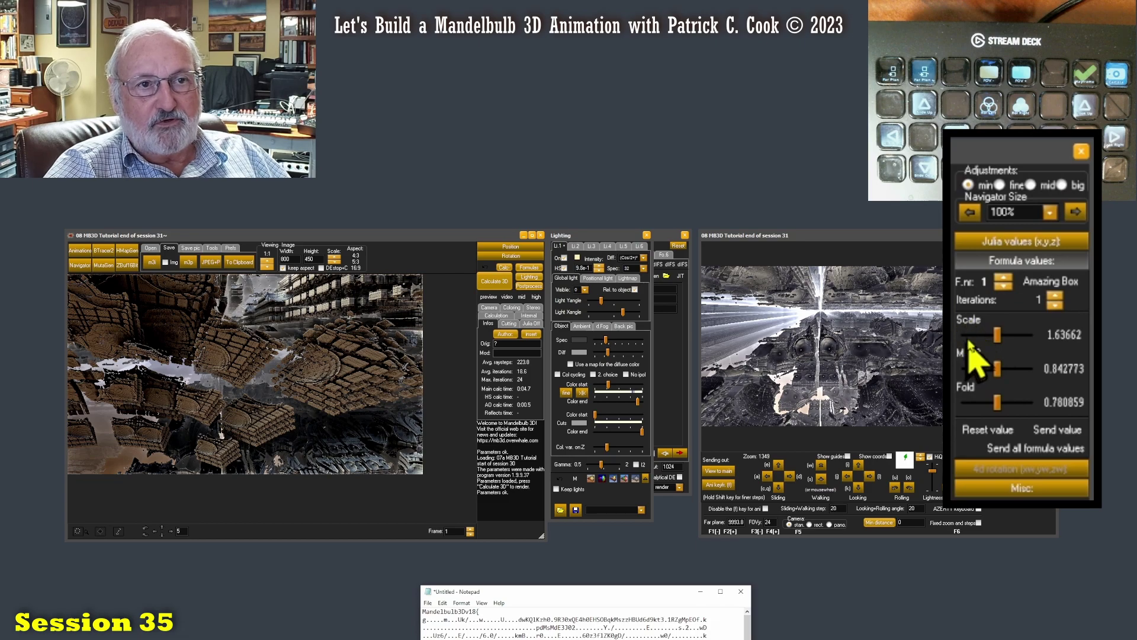
- Try a Scale of 1.63838 for Amazing Box, send the view to the main window and calculate the 3D image
{"action": "left_click", "coordinate": [997, 337]}
{"action": "mouse_move", "coordinate": [997, 339]}
{"action": "left_mouse_down"}
{"action": "mouse_move", "coordinate": [978, 339]}
{"action": "mouse_move", "coordinate": [1017, 333]}
{"action": "mouse_move", "coordinate": [1009, 327]}
{"action": "left_mouse_up"}
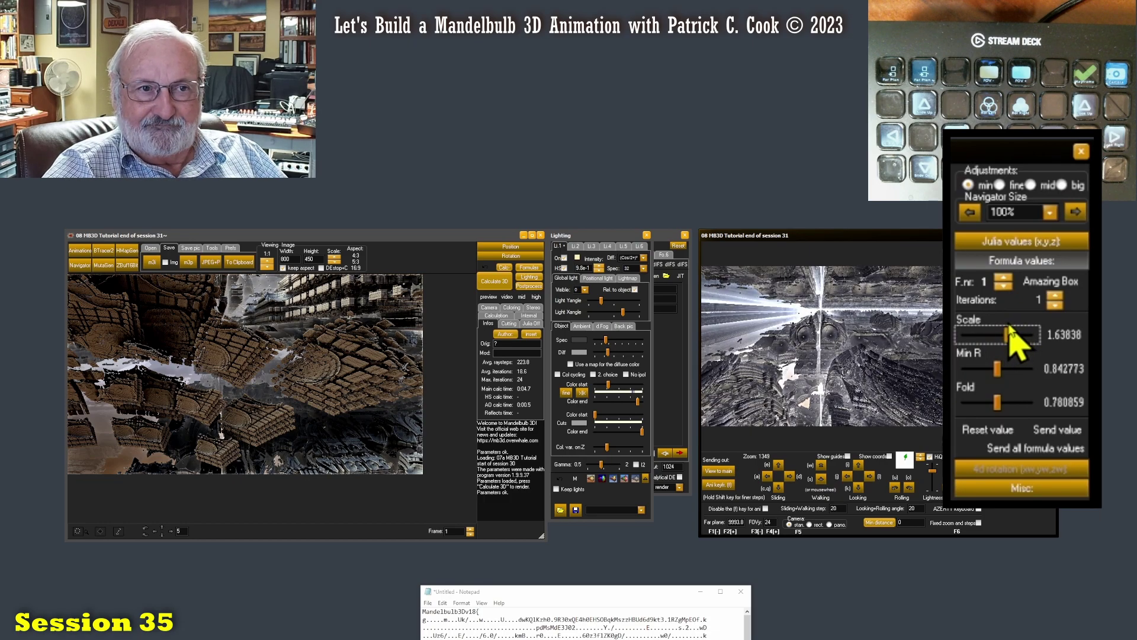
{"action": "left_click", "coordinate": [722, 470]}
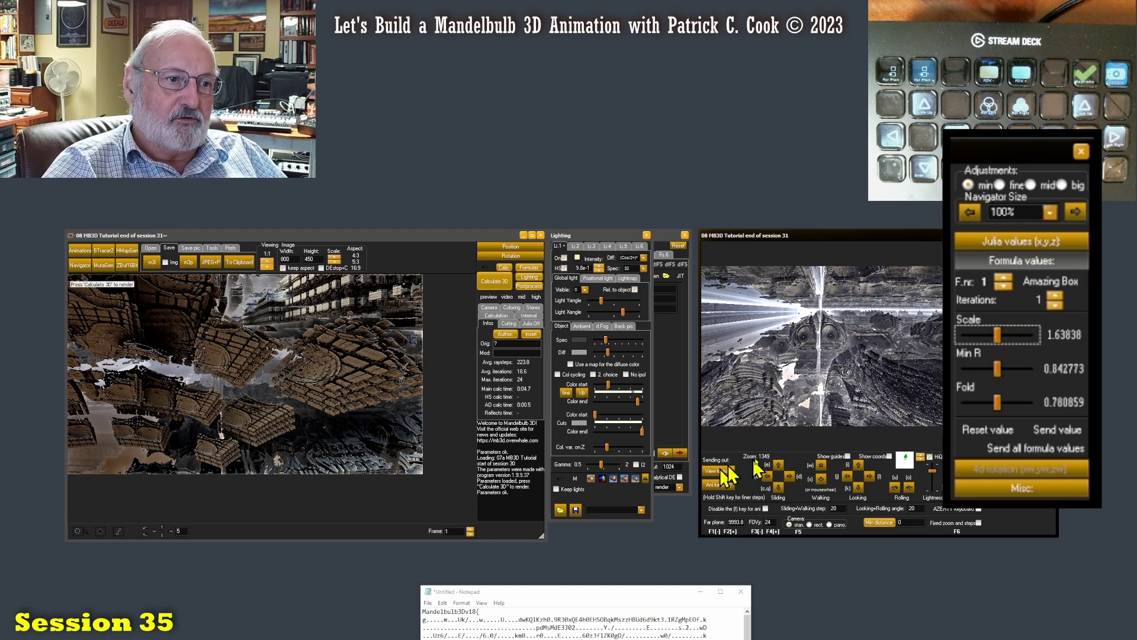
{"action": "left_click", "coordinate": [492, 282]}
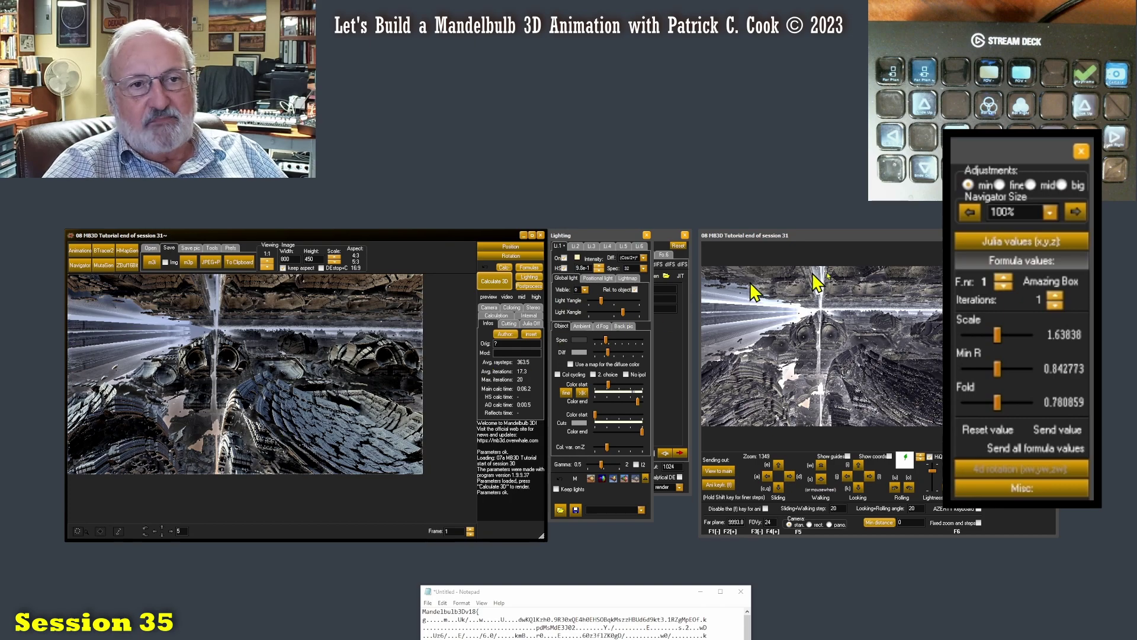
- Try a Scale of 1.63857 with a Fold of 0.775781 on Amazing Box and render the view in the main window
{"action": "left_click_drag", "start_coordinate": [998, 340], "coordinate": [1000, 340]}
{"action": "mouse_move", "coordinate": [999, 401]}
{"action": "left_mouse_down"}
{"action": "mouse_move", "coordinate": [1035, 402]}
{"action": "mouse_move", "coordinate": [984, 403]}
{"action": "left_mouse_up"}
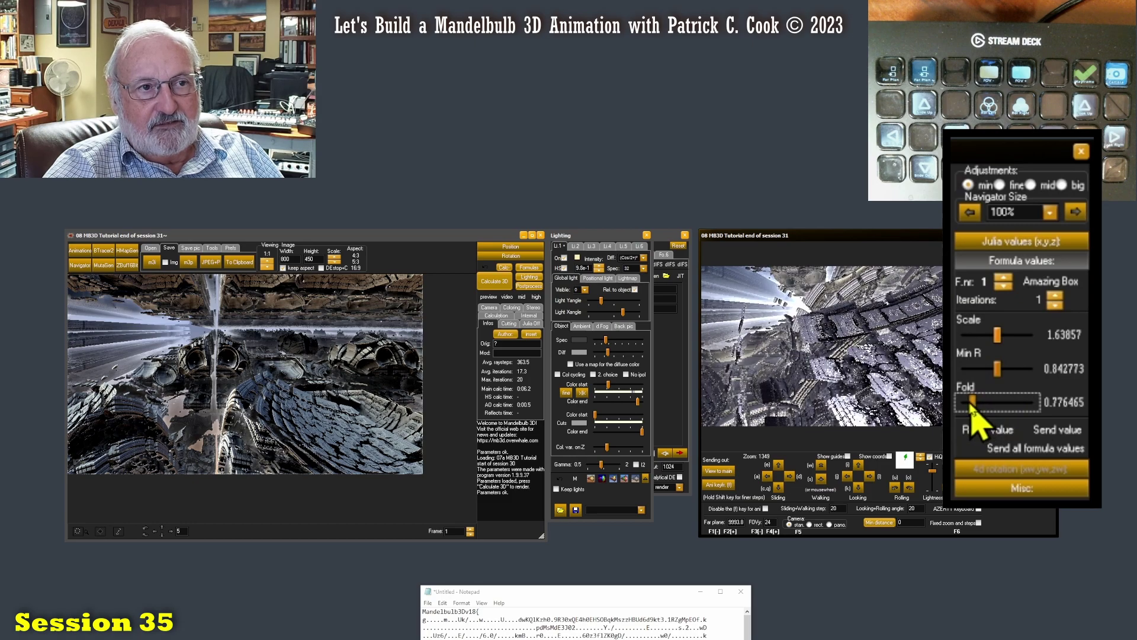
{"action": "left_click_drag", "start_coordinate": [965, 405], "coordinate": [1006, 402]}
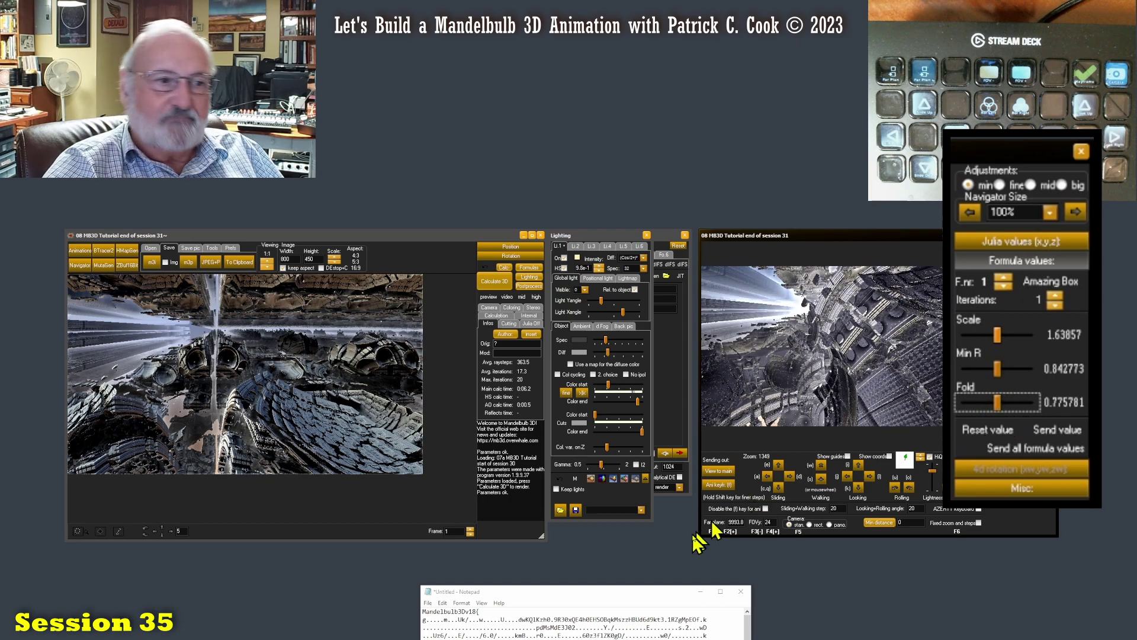
{"action": "left_click", "coordinate": [498, 281]}
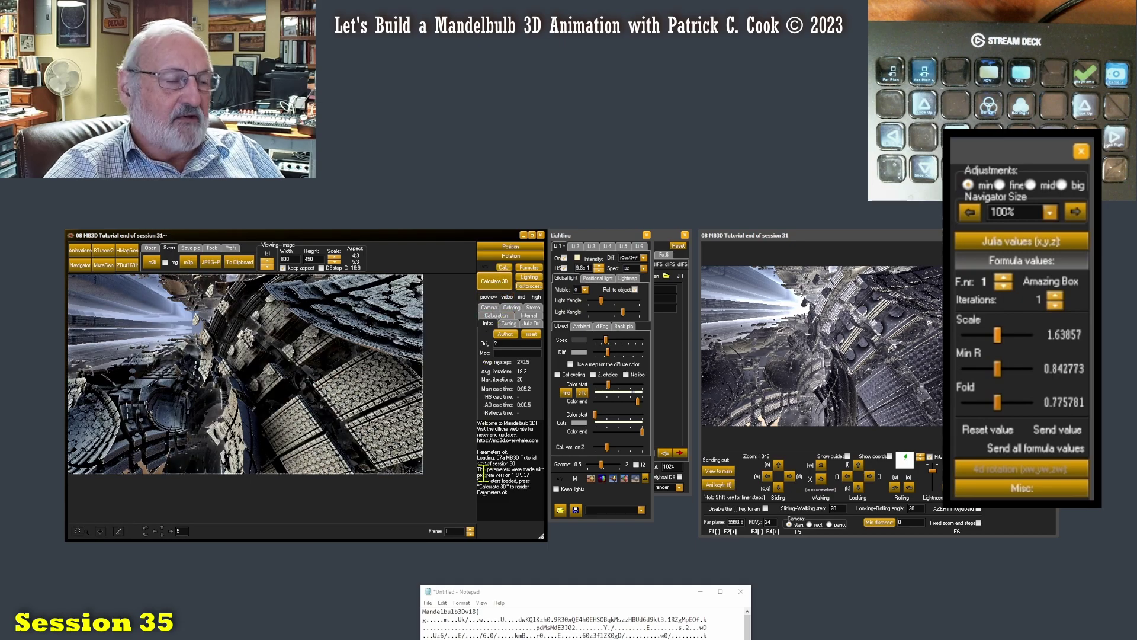
- Copy the entire backed-up parameter text from Notepad and move its window out of view
{"action": "left_click_drag", "start_coordinate": [608, 600], "coordinate": [610, 430]}
{"action": "left_click", "coordinate": [584, 489]}
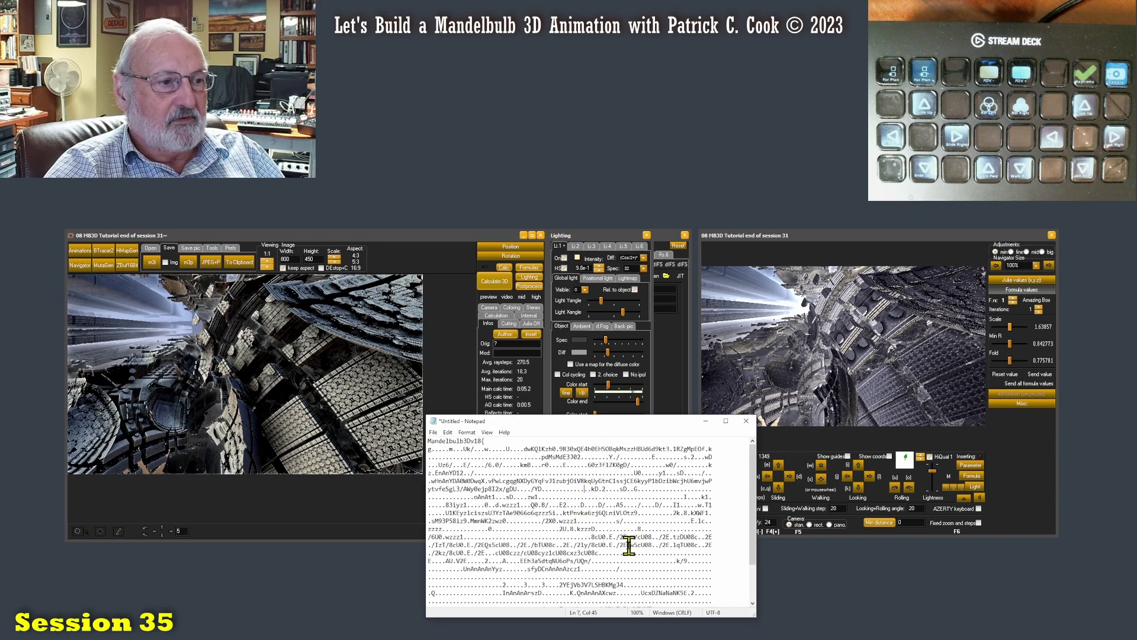
{"action": "key", "text": "ctrl+a"}
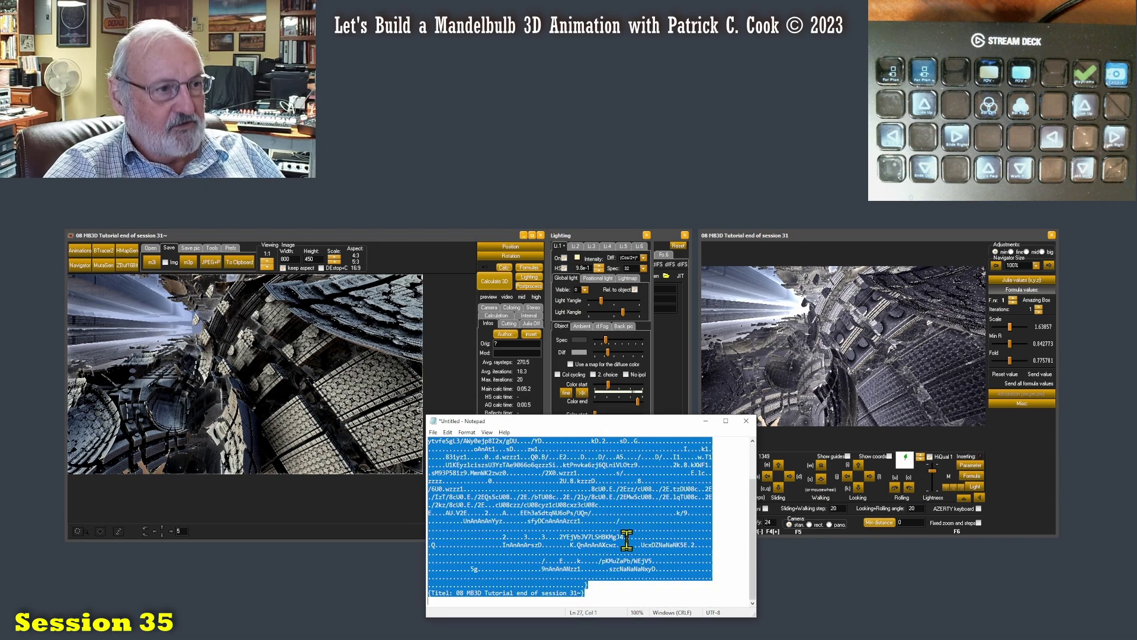
{"action": "left_click_drag", "start_coordinate": [612, 430], "coordinate": [616, 637]}
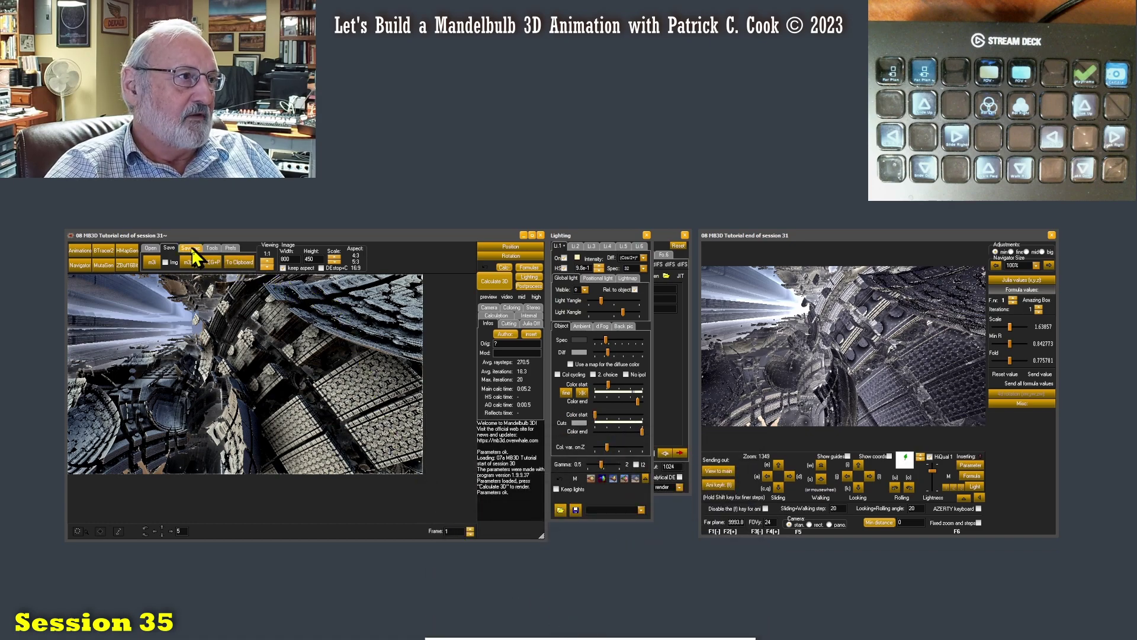
- Load the parameters from the clipboard into the main window, render the image and insert the parameters into the Navigator
{"action": "left_click", "coordinate": [150, 248]}
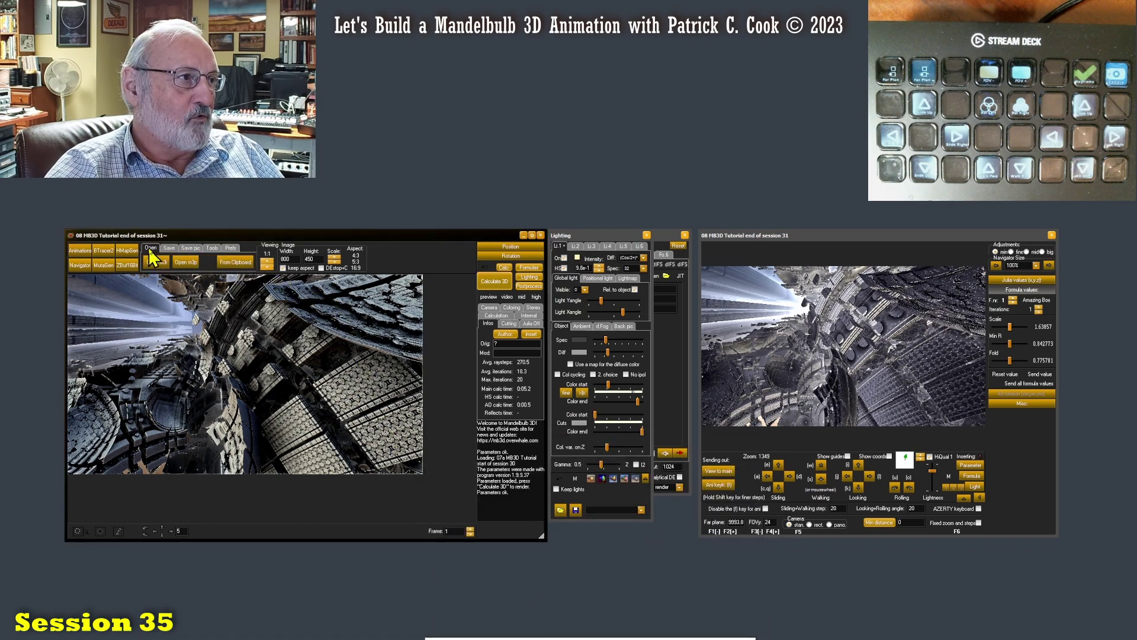
{"action": "left_click", "coordinate": [235, 262]}
{"action": "left_click", "coordinate": [495, 282]}
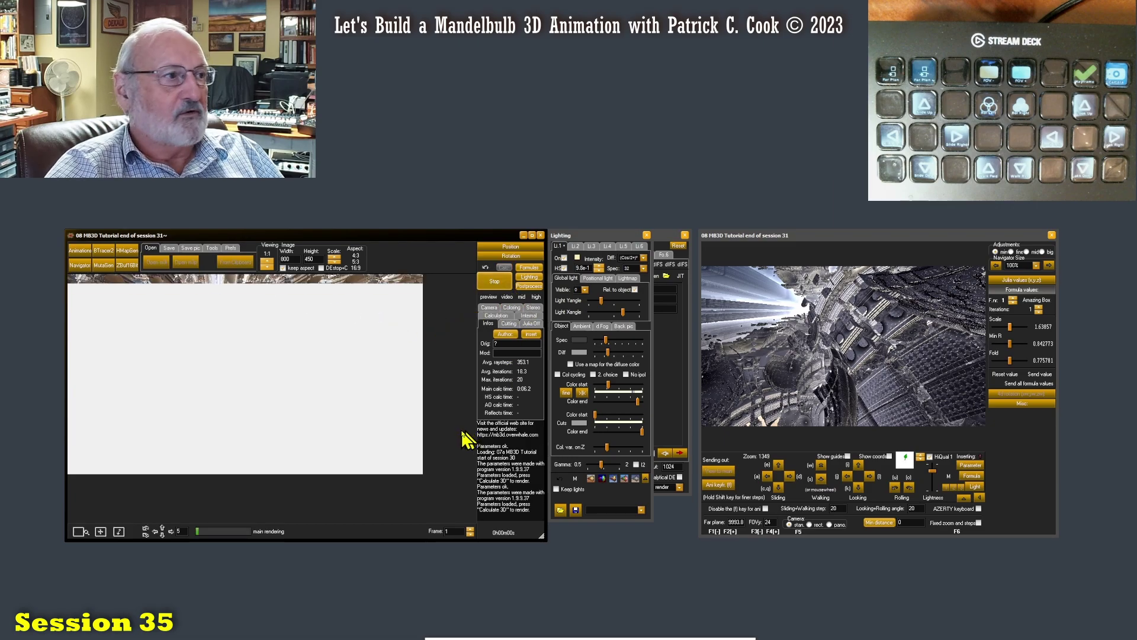
{"action": "left_click", "coordinate": [971, 466]}
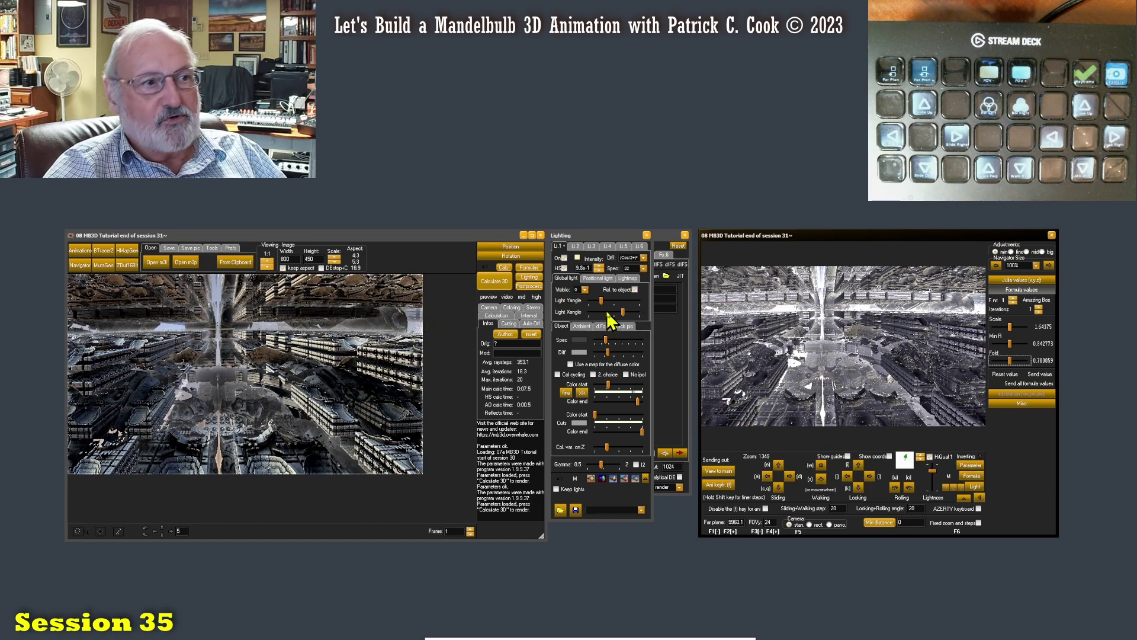
- Open the Formulas window on Amazing Box's values and move the Notepad backup out of the way
{"action": "left_click", "coordinate": [529, 267]}
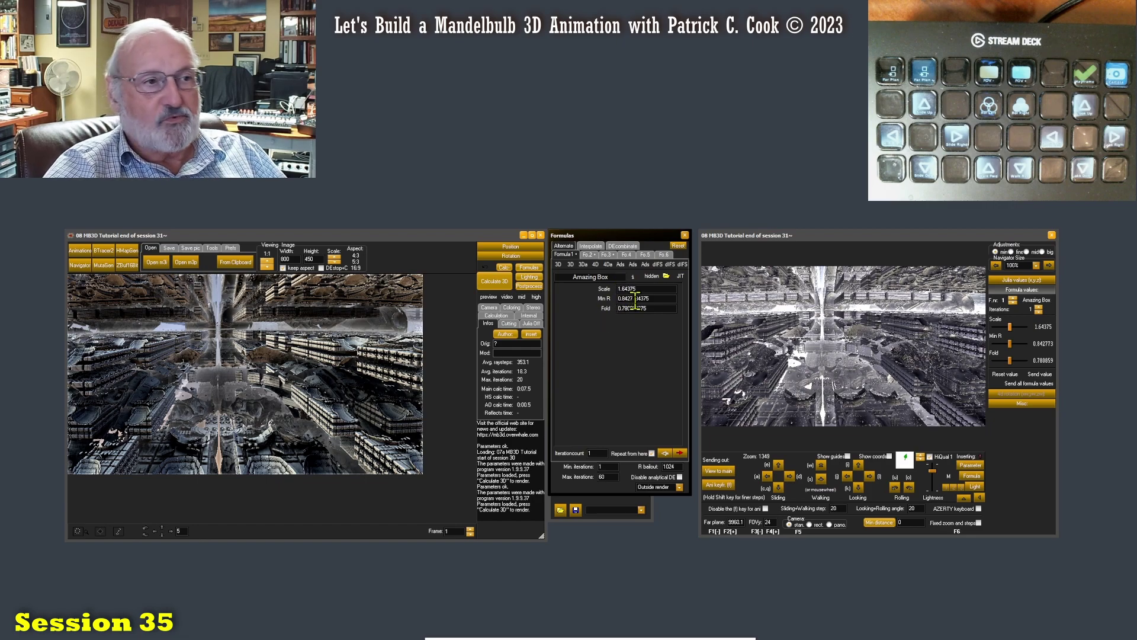
{"action": "left_click", "coordinate": [627, 637]}
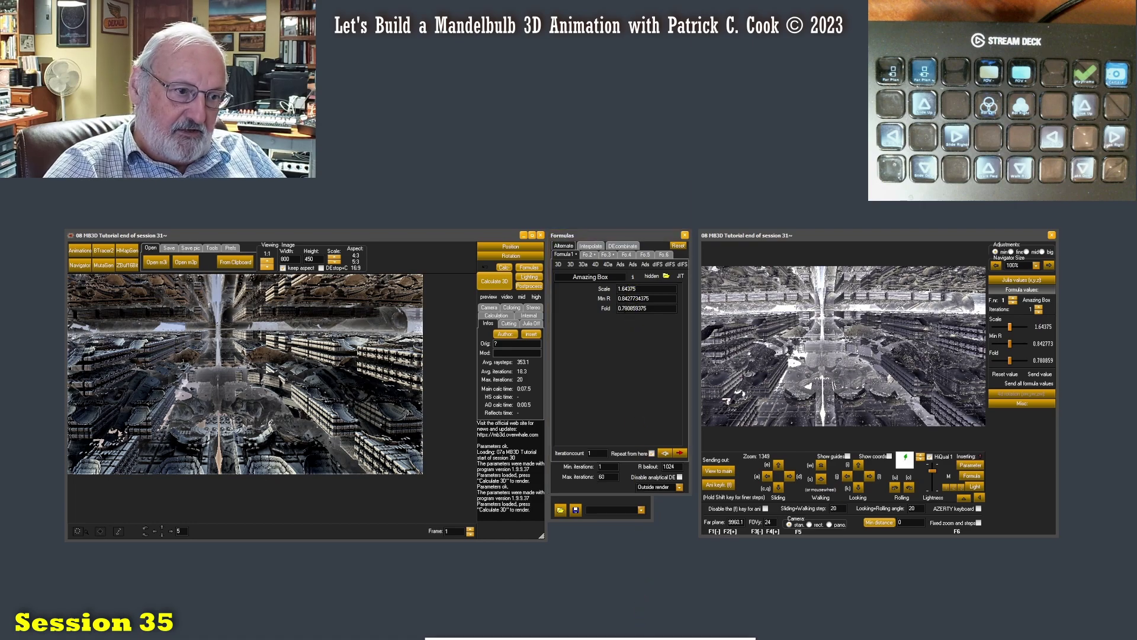
{"action": "left_click_drag", "start_coordinate": [635, 542], "coordinate": [628, 620]}
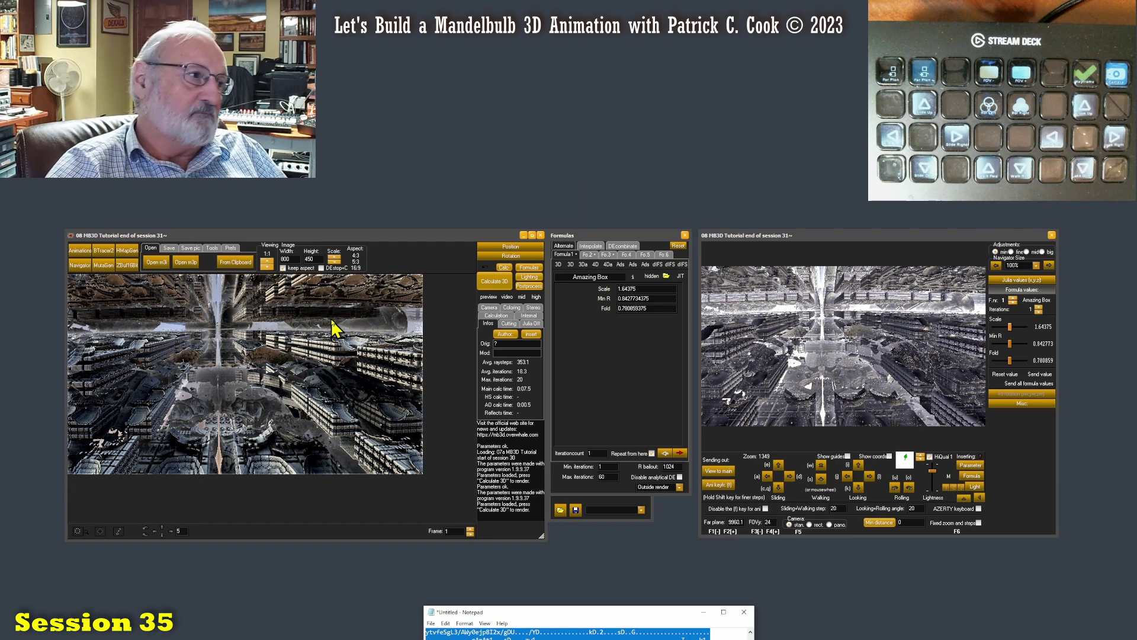
{"action": "left_click", "coordinate": [901, 236]}
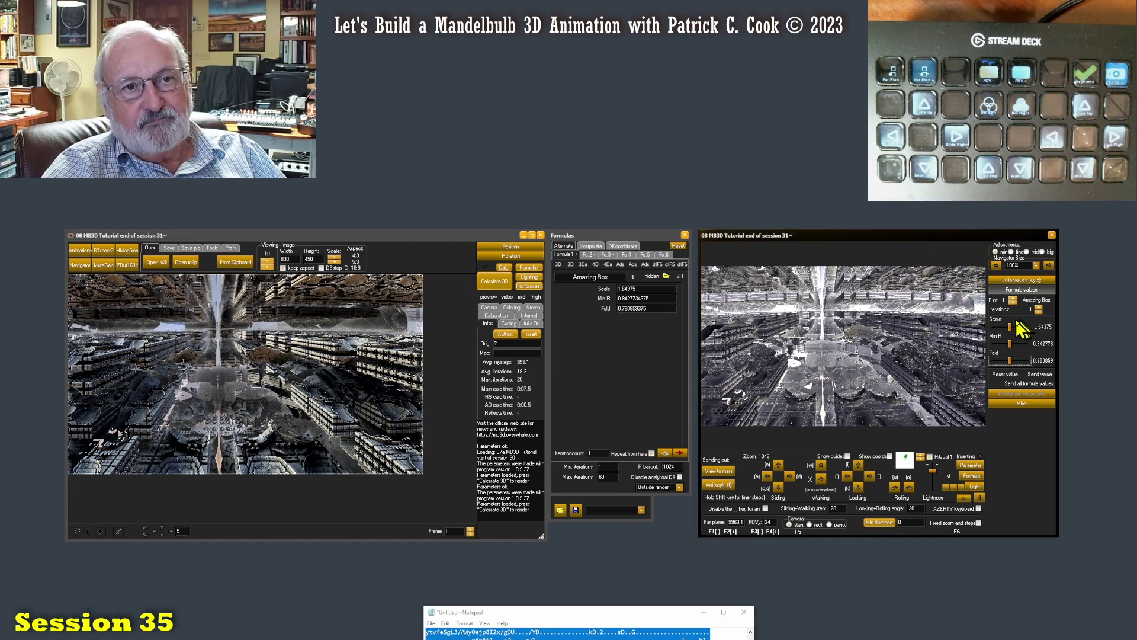
{"action": "mouse_move", "coordinate": [638, 620]}
{"action": "left_mouse_down"}
{"action": "mouse_move", "coordinate": [646, 400]}
{"action": "mouse_move", "coordinate": [638, 639]}
{"action": "left_mouse_up"}
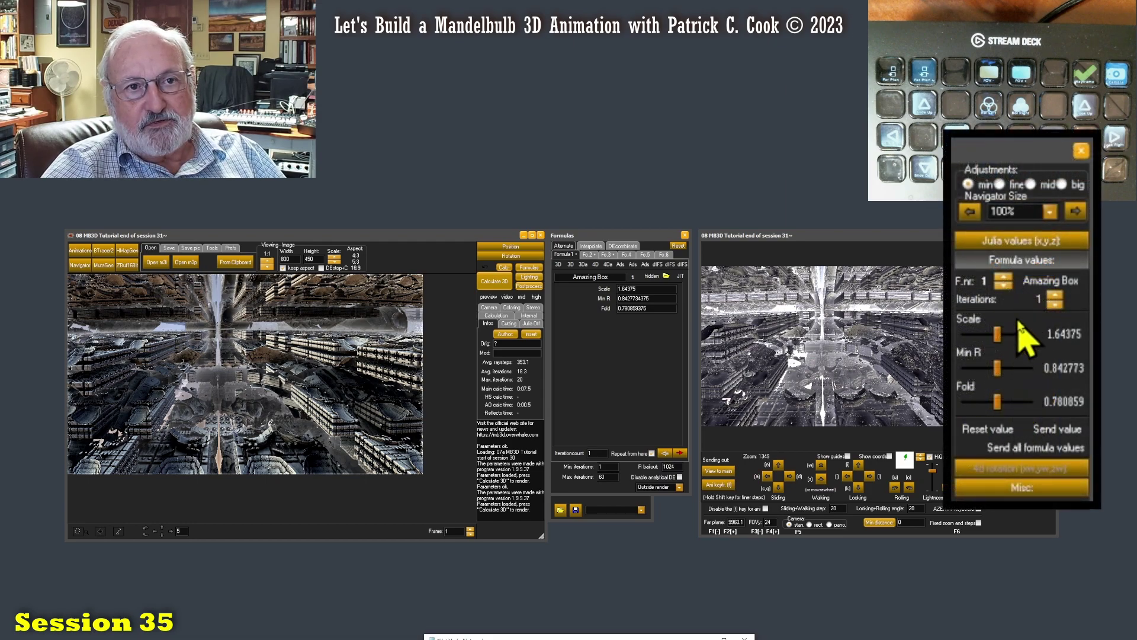
- Try Amazing Box with 3 and 2 iterations in the Navigator and set the iterations back to 1
{"action": "left_click", "coordinate": [1055, 295]}
{"action": "left_click", "coordinate": [1055, 295]}
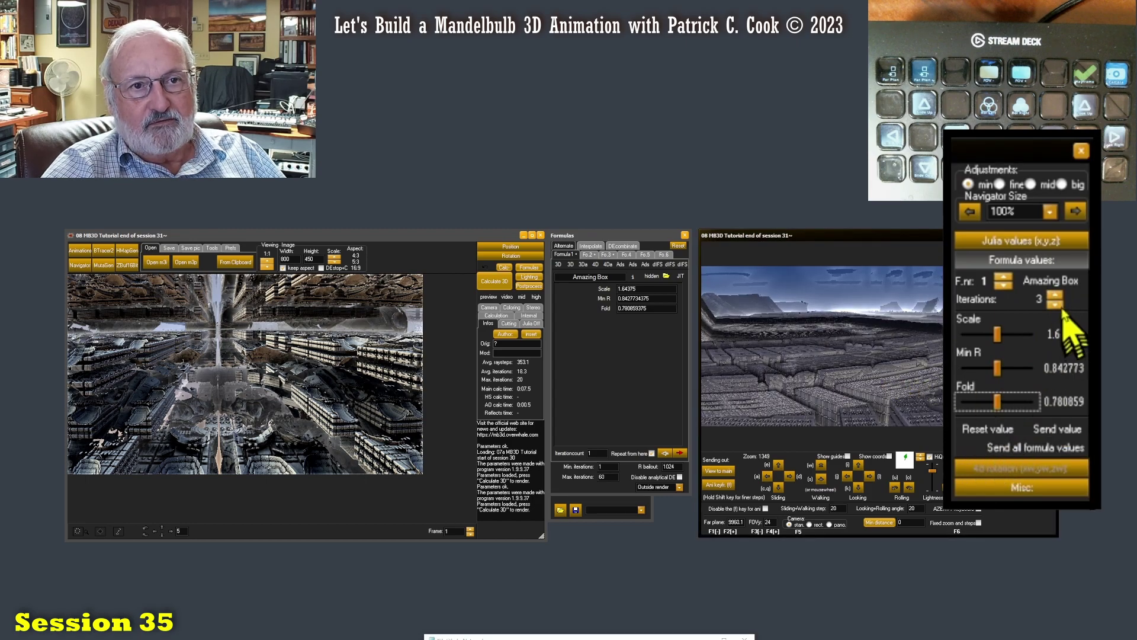
{"action": "left_click", "coordinate": [1056, 304]}
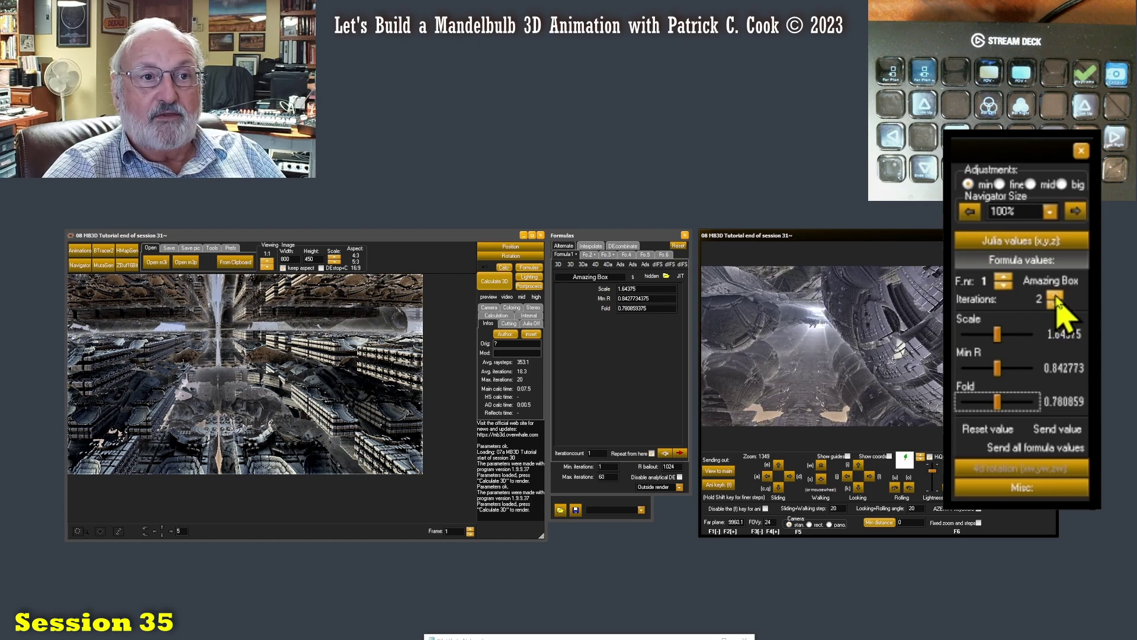
{"action": "left_click", "coordinate": [1056, 305]}
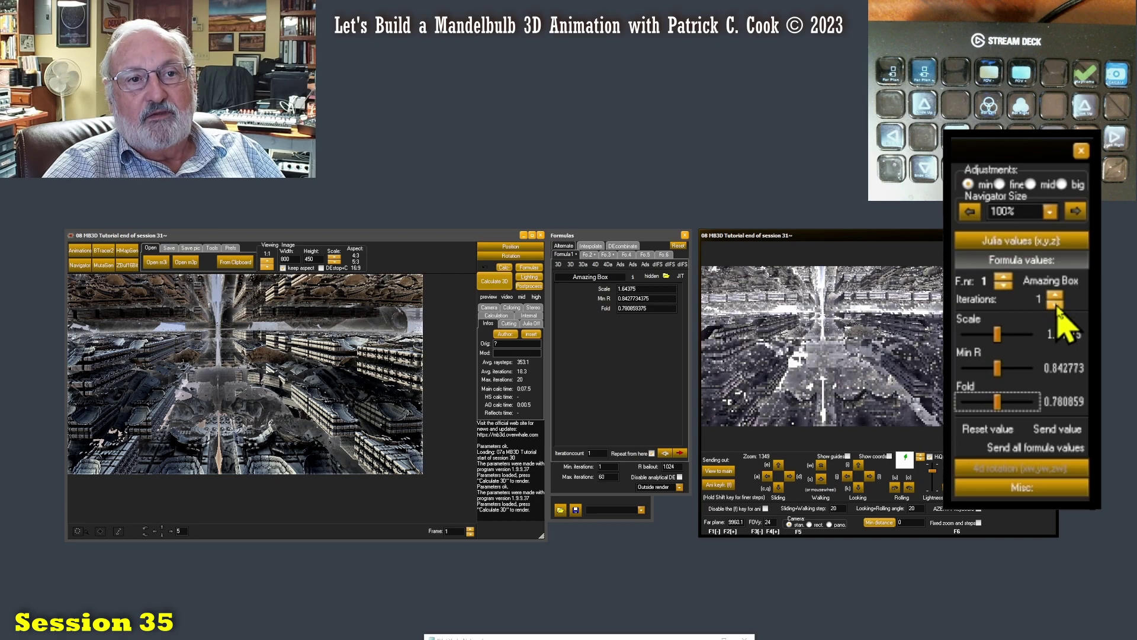
- Look through the Navigator's formula slots and return to formula 1, Amazing Box
{"action": "left_click", "coordinate": [1003, 277]}
{"action": "left_click", "coordinate": [1003, 276]}
{"action": "left_click", "coordinate": [1005, 285]}
{"action": "left_click", "coordinate": [1004, 285]}
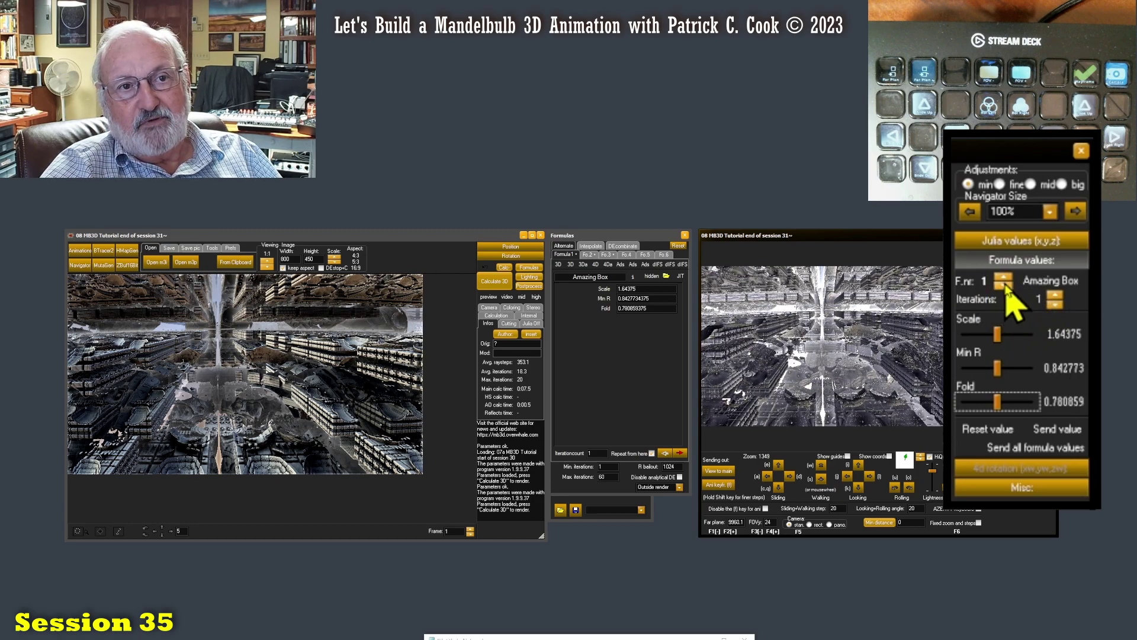
- Set Amazing Box to 2 iterations in the Navigator, send the view to the main window and render it
{"action": "left_click", "coordinate": [1055, 294]}
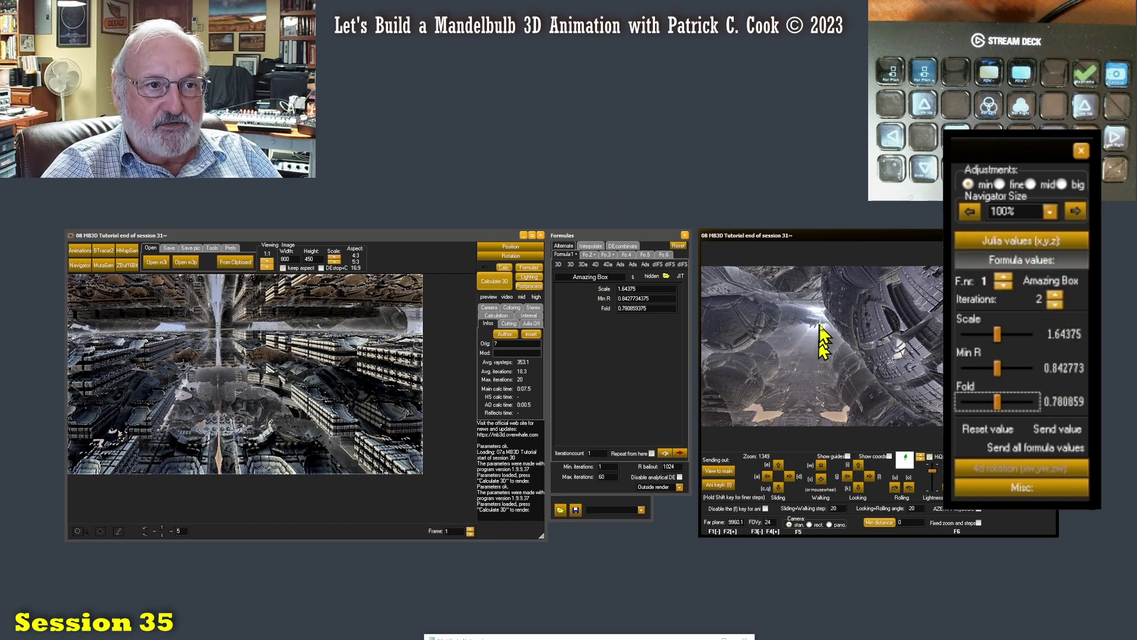
{"action": "left_click", "coordinate": [719, 470]}
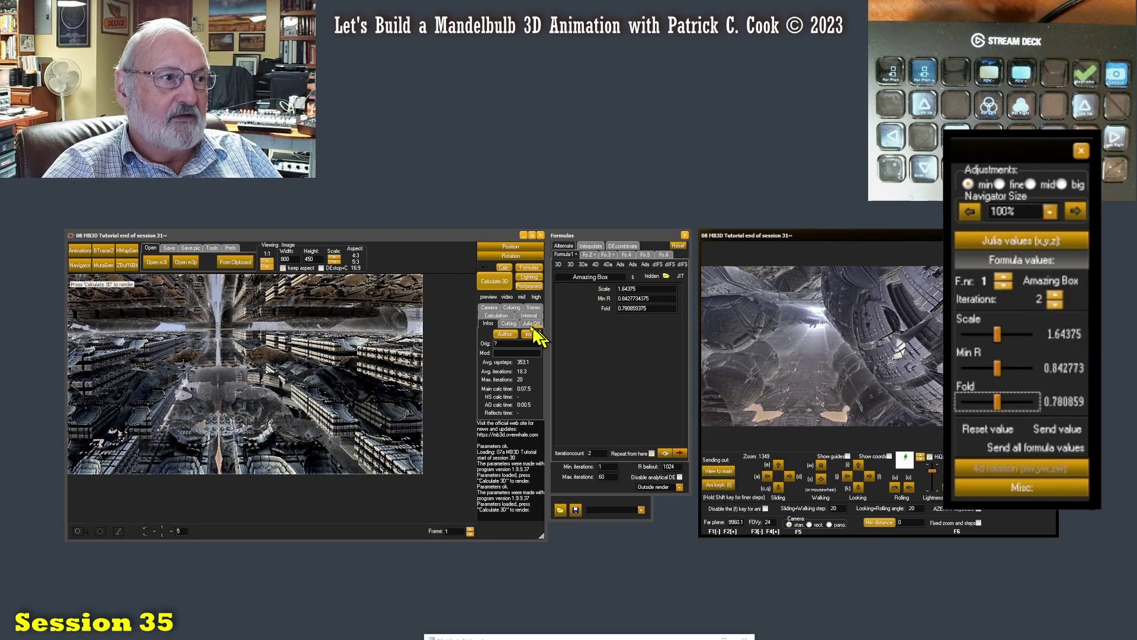
{"action": "left_click", "coordinate": [493, 281]}
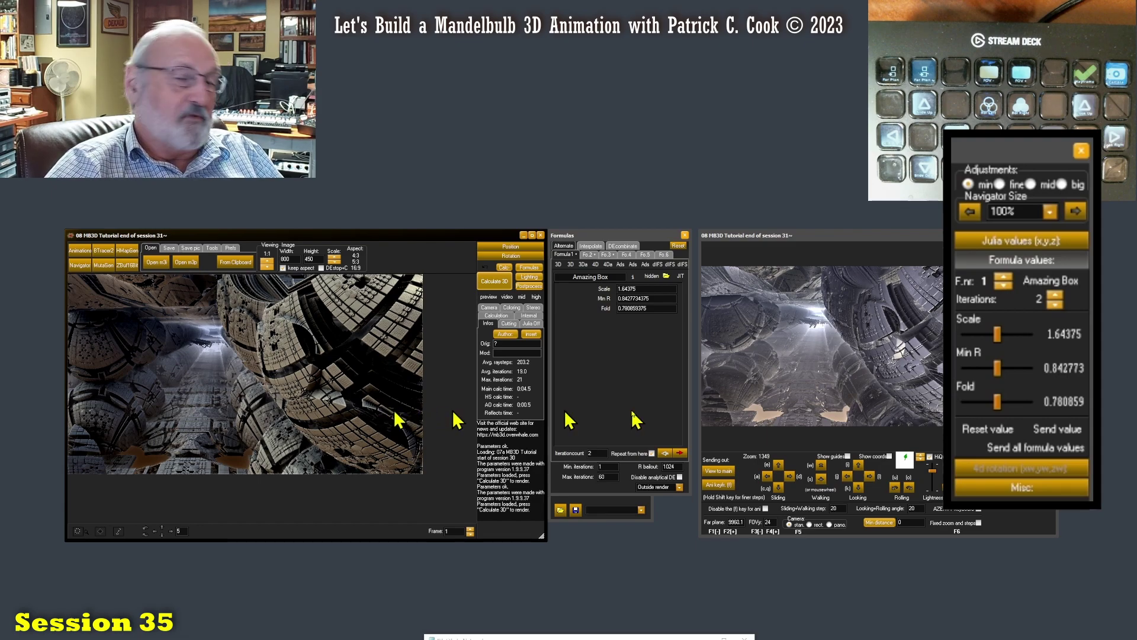
- Try progressively higher Amazing Box iteration counts in the Navigator, from 3 up to 10
{"action": "left_click", "coordinate": [1055, 295]}
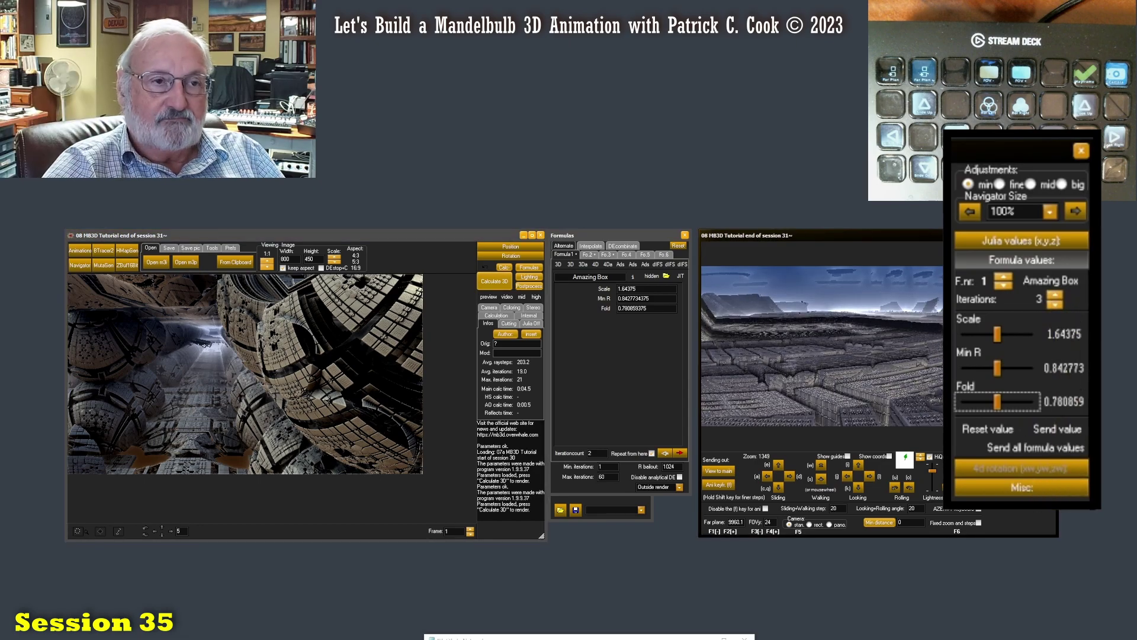
{"action": "left_click", "coordinate": [1056, 295]}
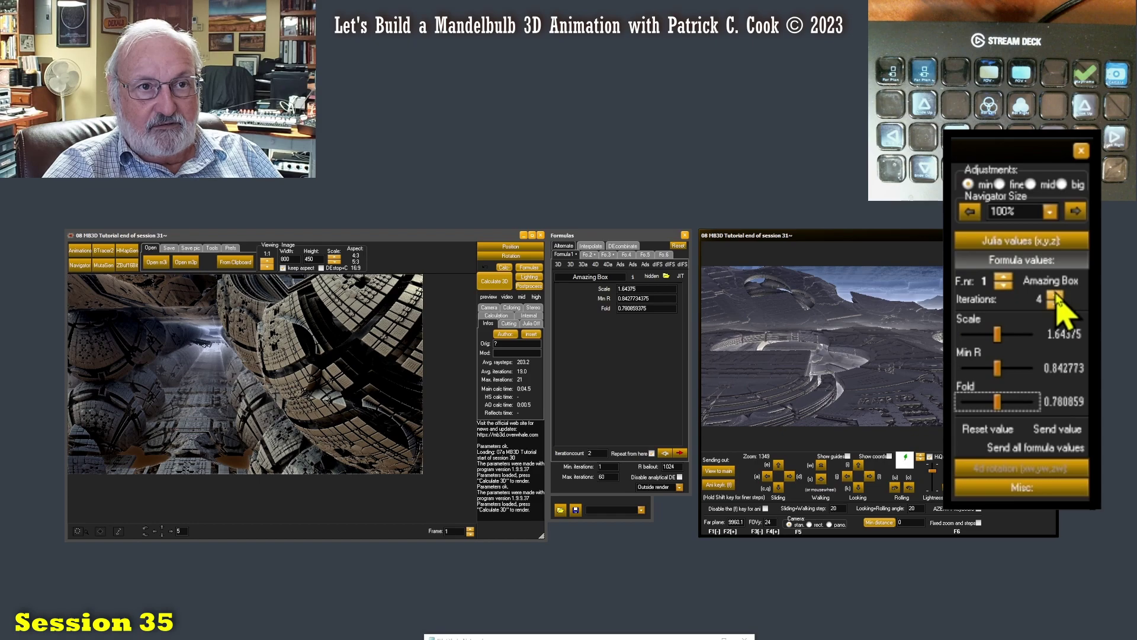
{"action": "left_click", "coordinate": [1056, 296]}
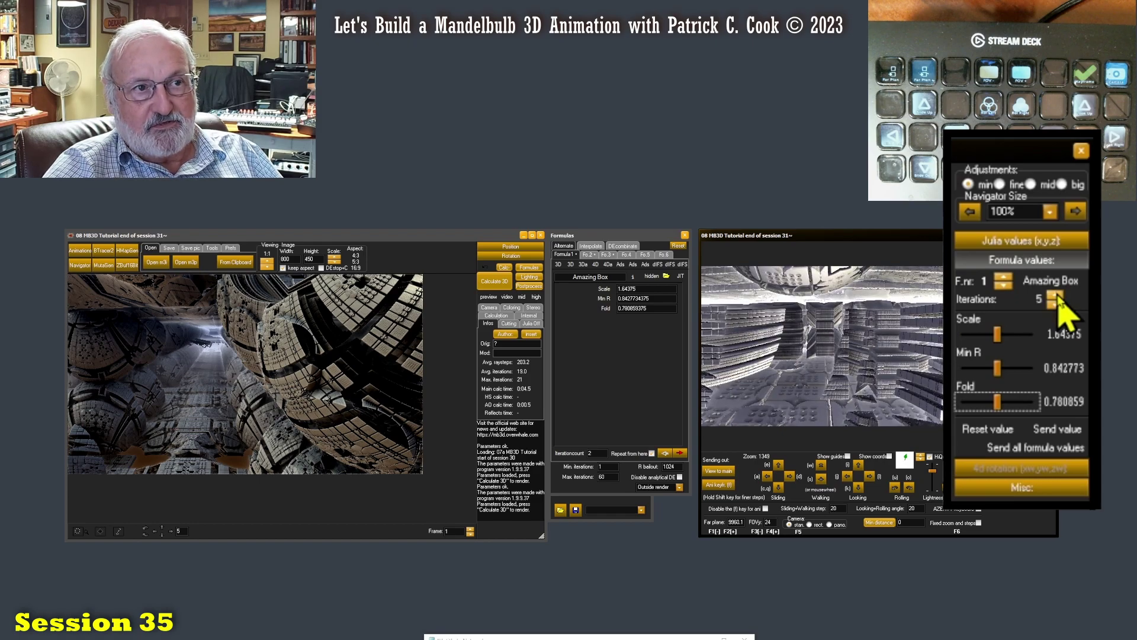
{"action": "left_click", "coordinate": [1055, 296]}
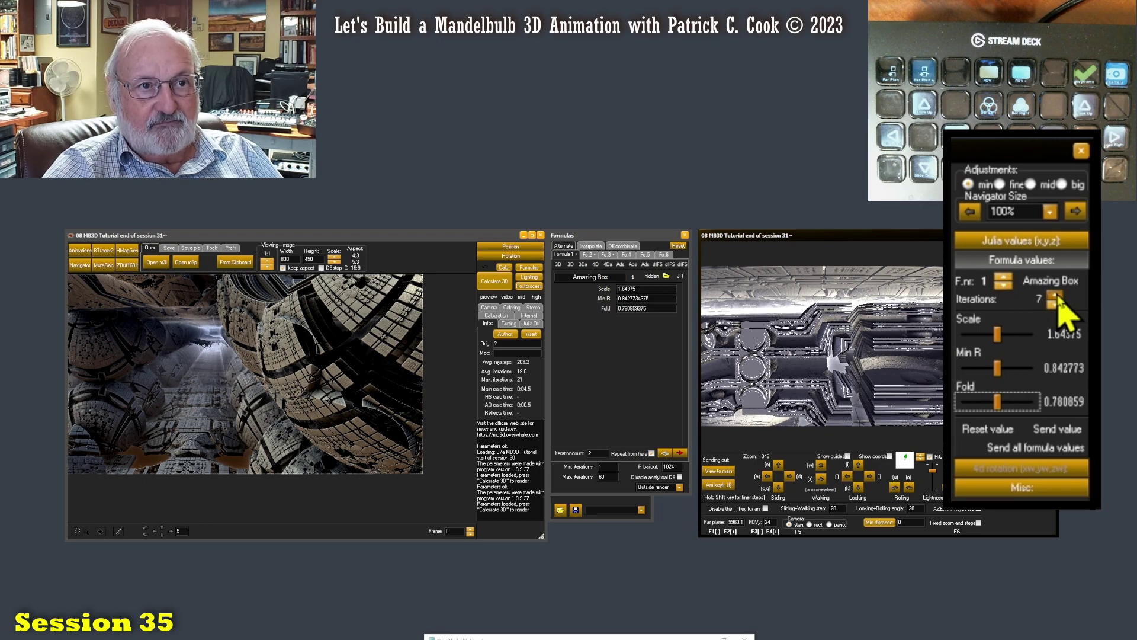
{"action": "double_click", "coordinate": [1056, 296]}
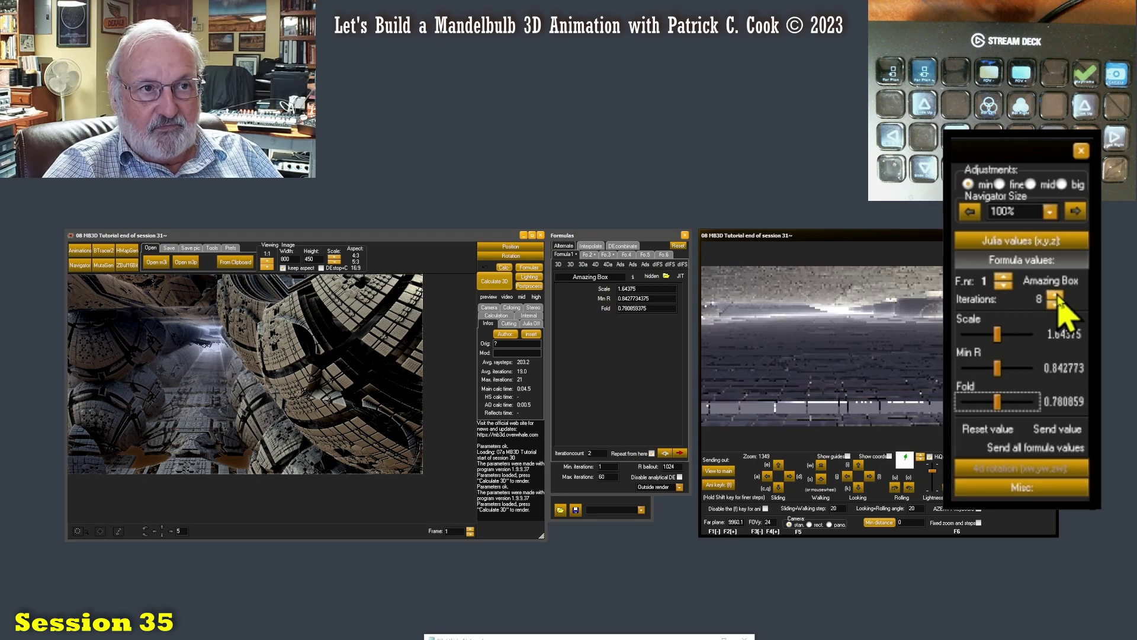
{"action": "left_click", "coordinate": [1056, 296]}
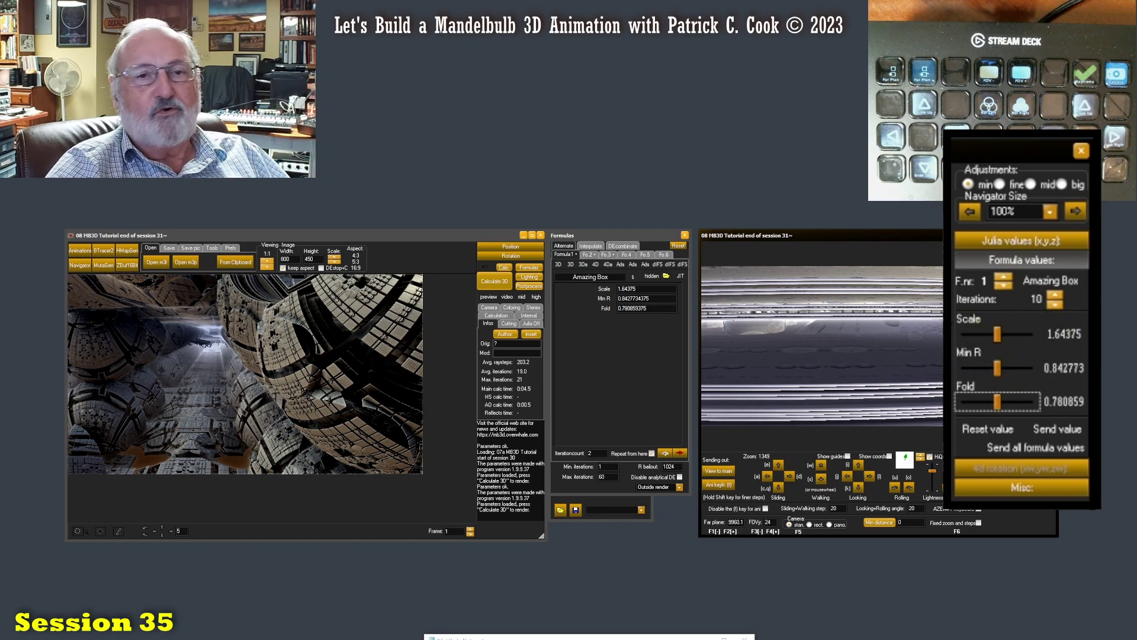
- Lower the Amazing Box iterations to 4, send the view to the main window and render it
{"action": "left_click", "coordinate": [1056, 306]}
{"action": "left_click", "coordinate": [1056, 305]}
{"action": "left_click", "coordinate": [1055, 305]}
{"action": "left_click", "coordinate": [1055, 305]}
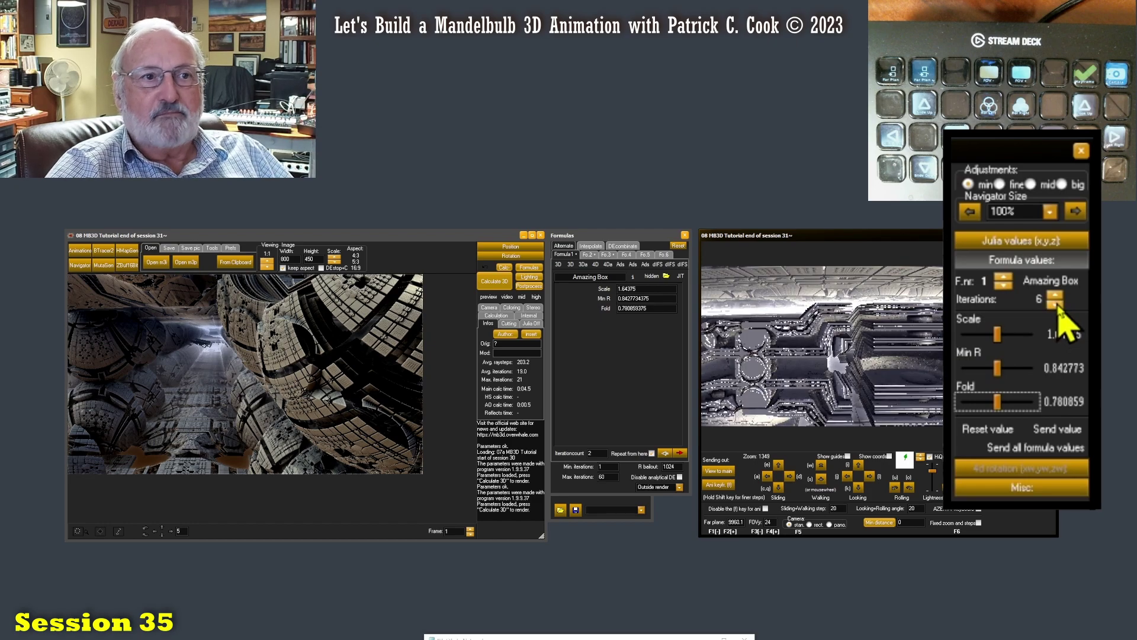
{"action": "left_click", "coordinate": [1055, 305]}
{"action": "left_click", "coordinate": [1055, 305]}
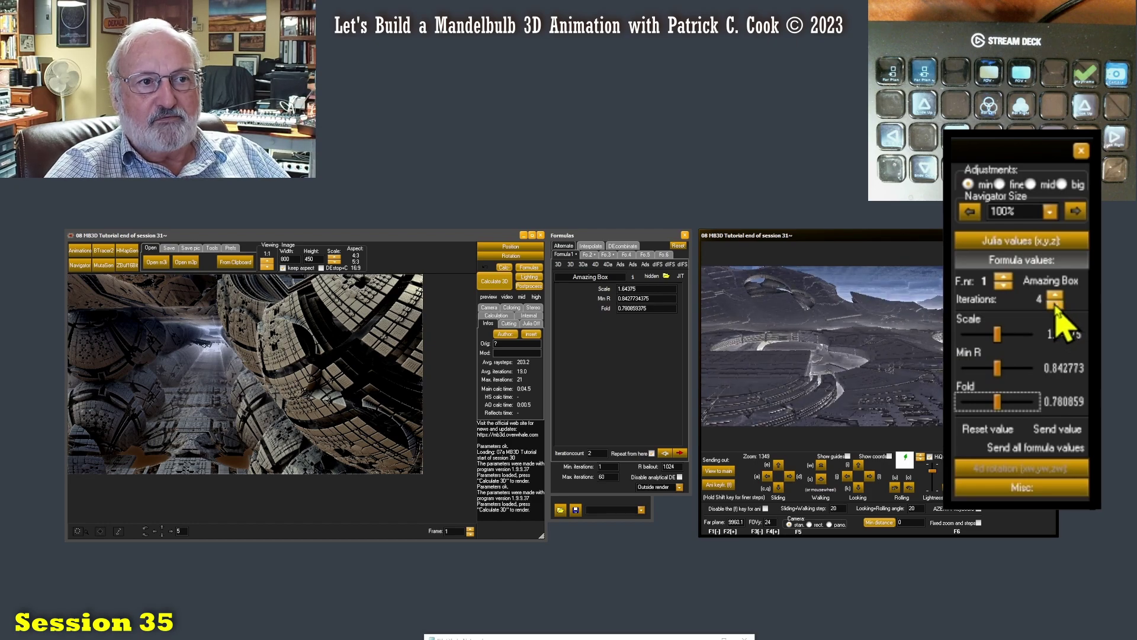
{"action": "left_click", "coordinate": [708, 472]}
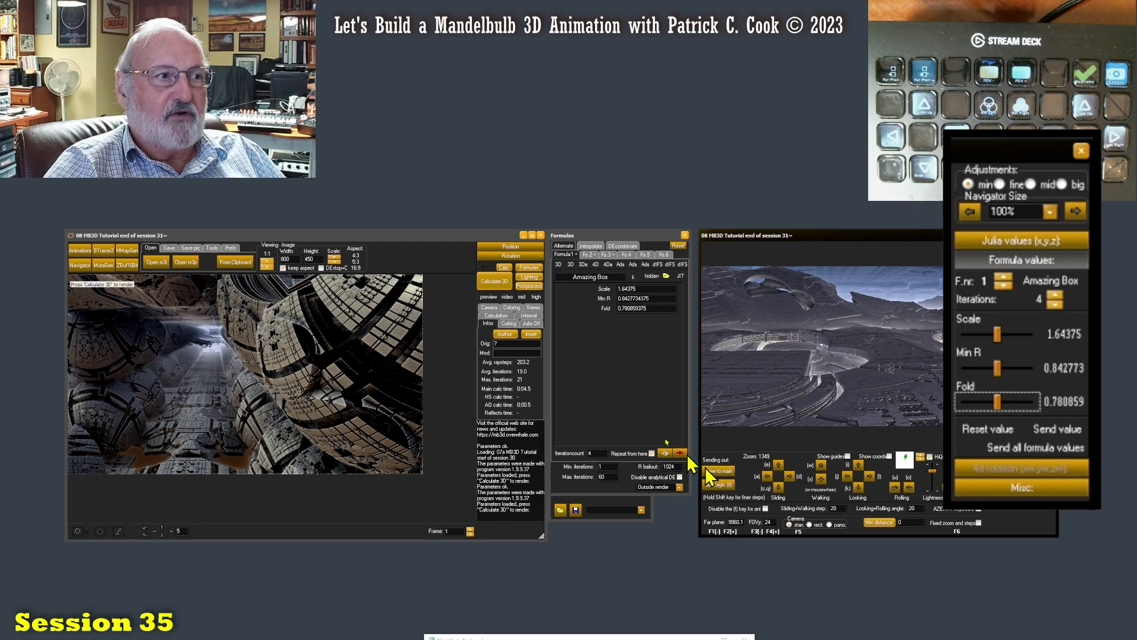
{"action": "left_click", "coordinate": [499, 287]}
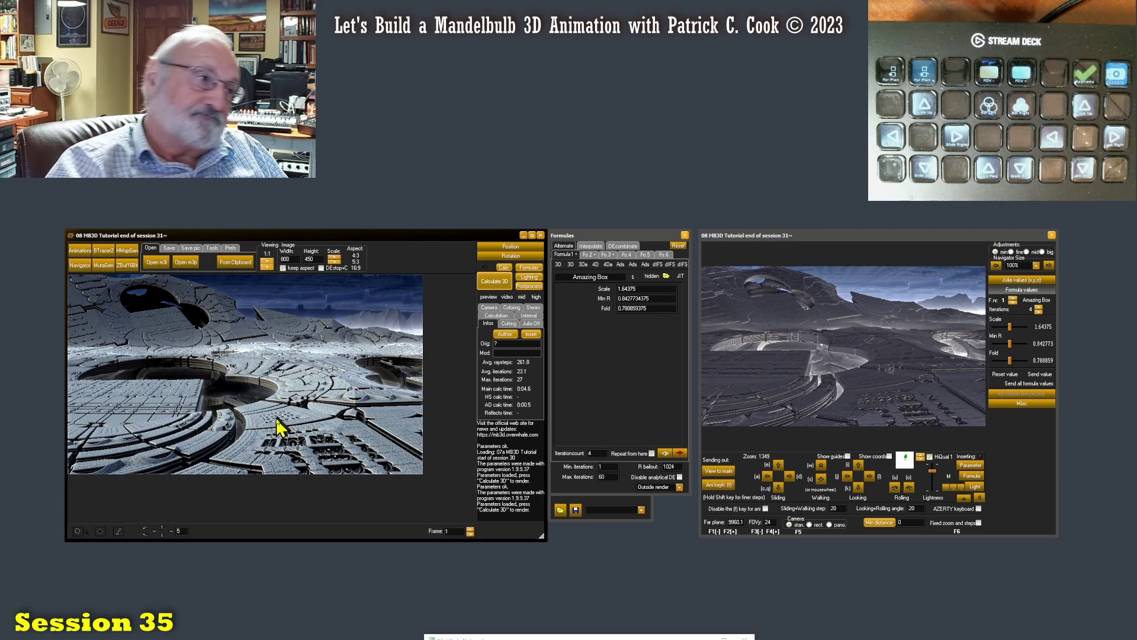
- Start saving the render as a JPEG in the MB3D Tutorial folder and clear the suggested name, keeping the .jpg extension
{"action": "left_click", "coordinate": [167, 248]}
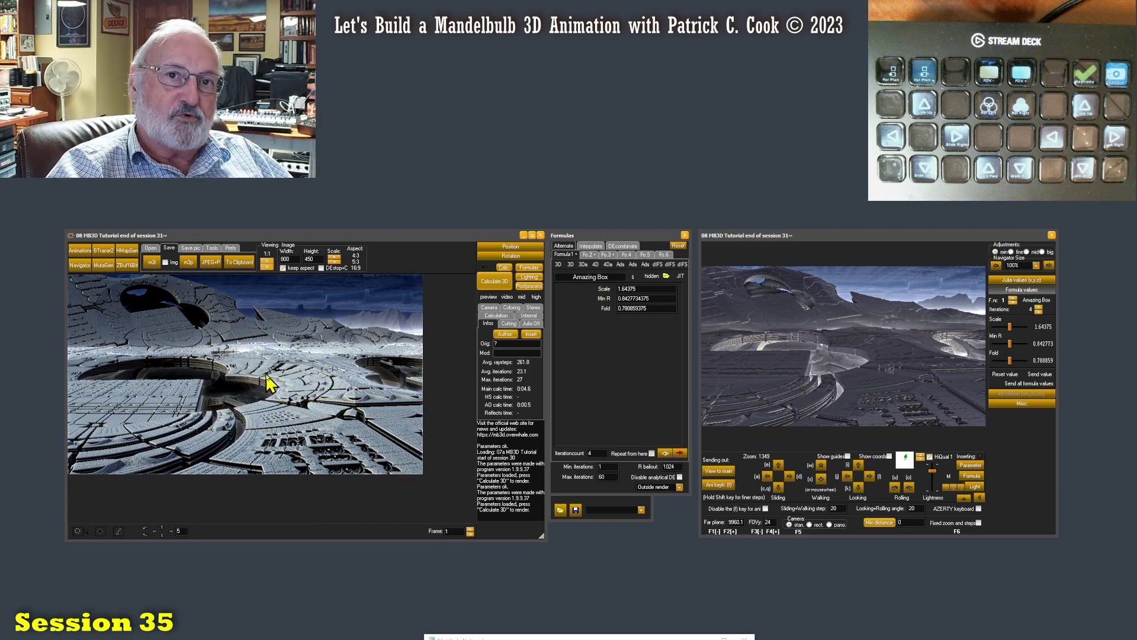
{"action": "left_click", "coordinate": [212, 262]}
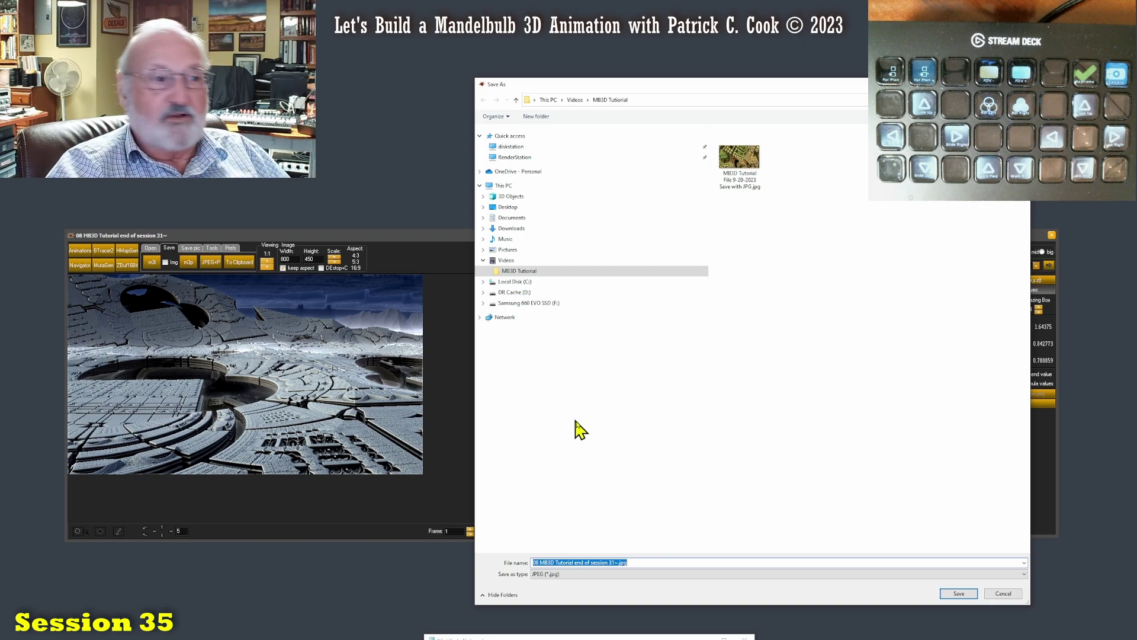
{"action": "left_click", "coordinate": [567, 563]}
{"action": "left_click_drag", "start_coordinate": [610, 563], "coordinate": [532, 564]}
{"action": "key", "text": "BackSpace"}
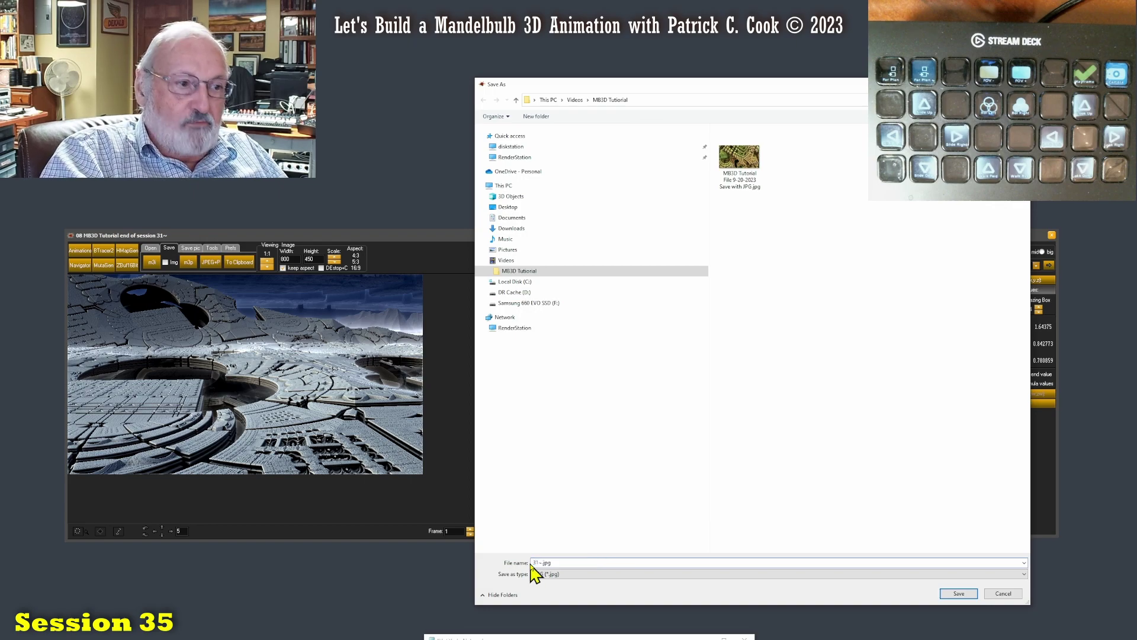
{"action": "key", "text": "Left"}
{"action": "key", "text": "Left"}
{"action": "key", "text": "Left"}
{"action": "key", "text": "Left"}
{"action": "key", "text": "BackSpace"}
{"action": "key", "text": "BackSpace"}
{"action": "key", "text": "BackSpace"}
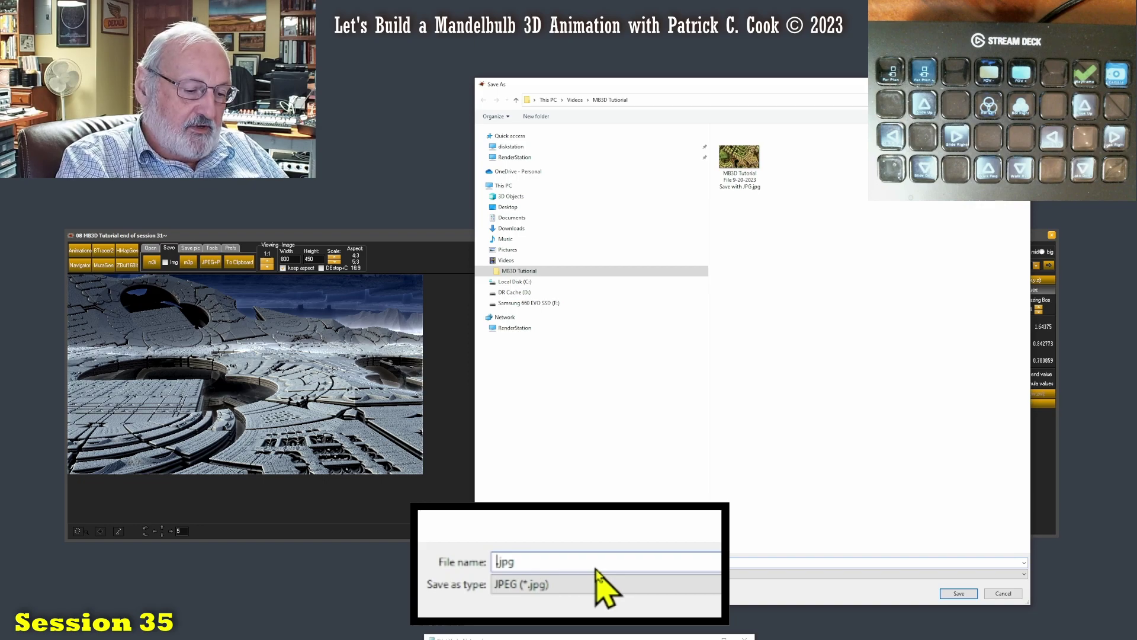
- Name the image "MB3D 9-24-2023 Interesting flyover scene.jpg" and save it
{"action": "type", "text": "MB3D"}
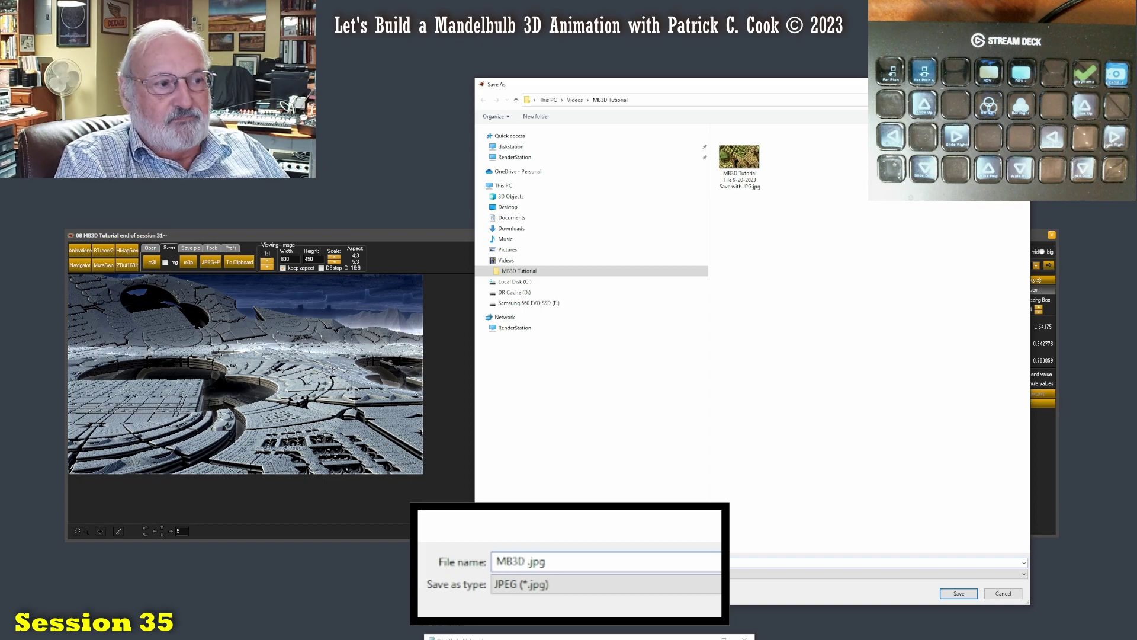
{"action": "type", "text": "9-"}
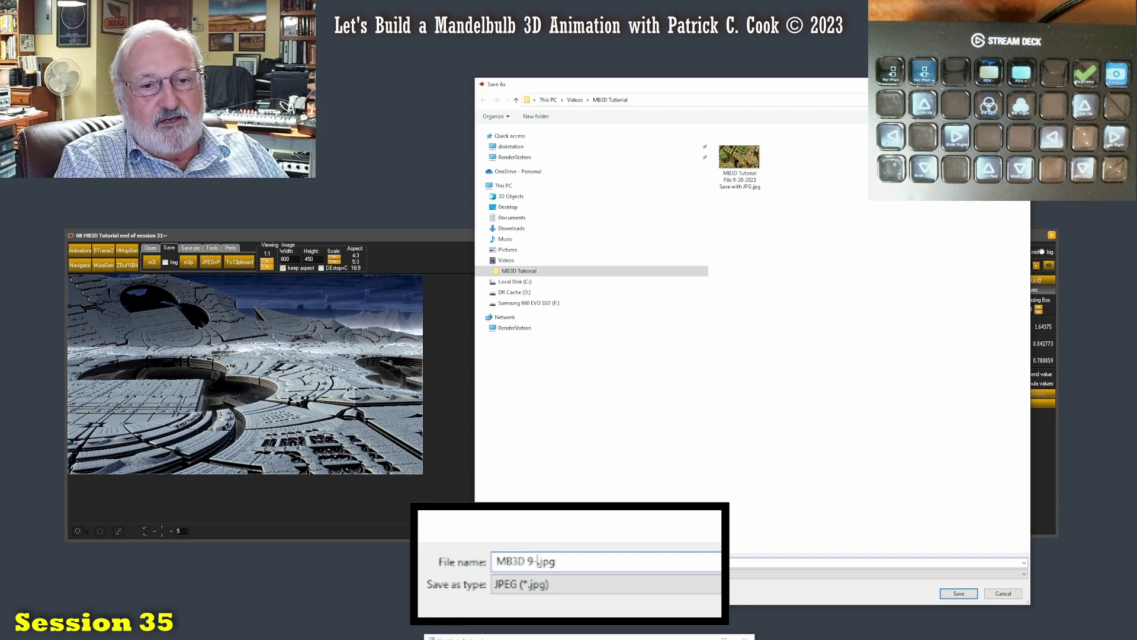
{"action": "type", "text": "24-20"}
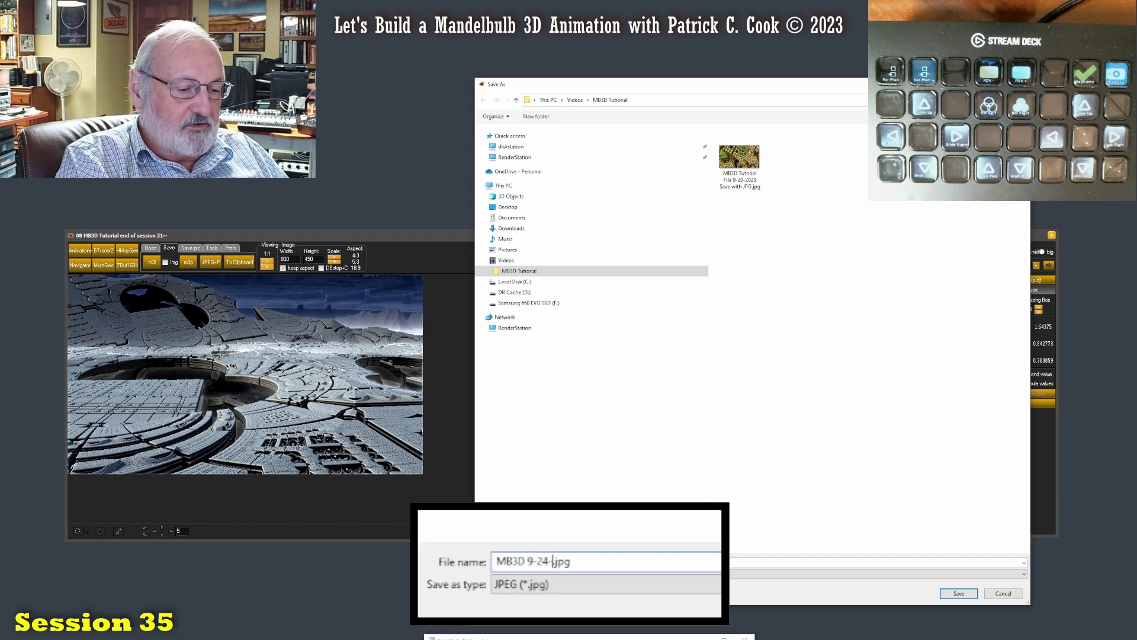
{"action": "type", "text": "23"}
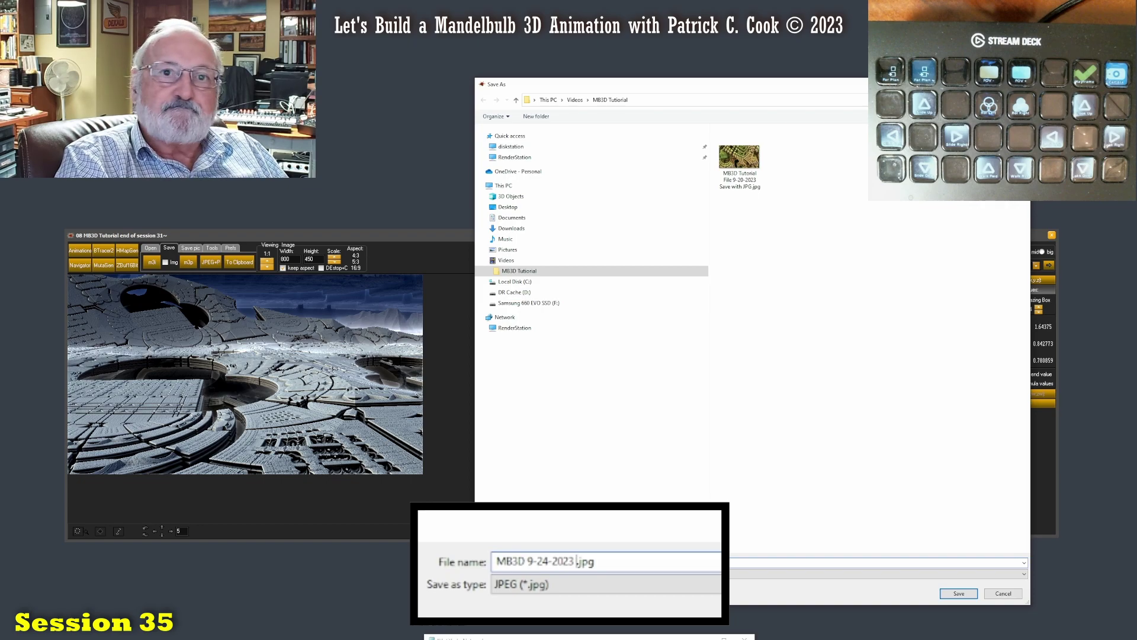
{"action": "type", "text": " Interesti"}
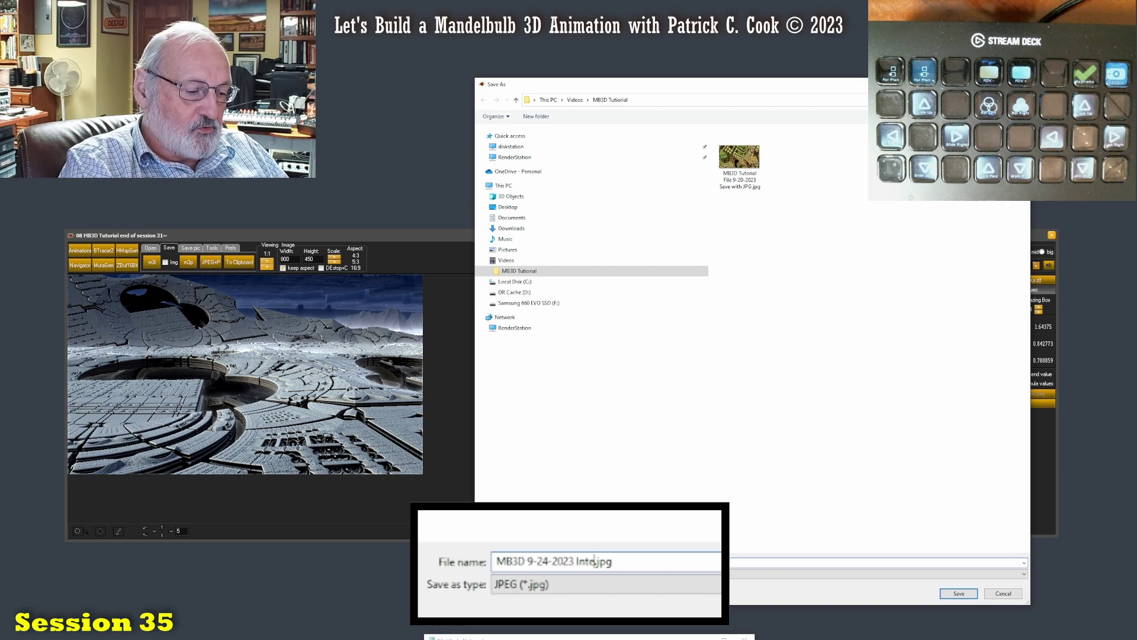
{"action": "type", "text": "ng flyo"}
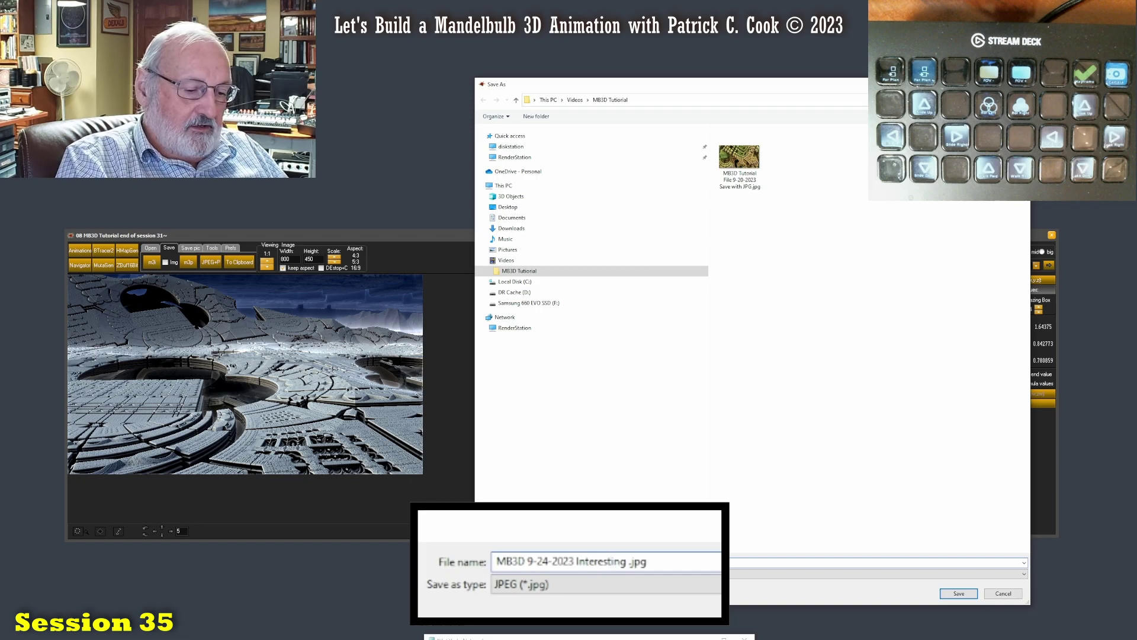
{"action": "type", "text": "ver sc"}
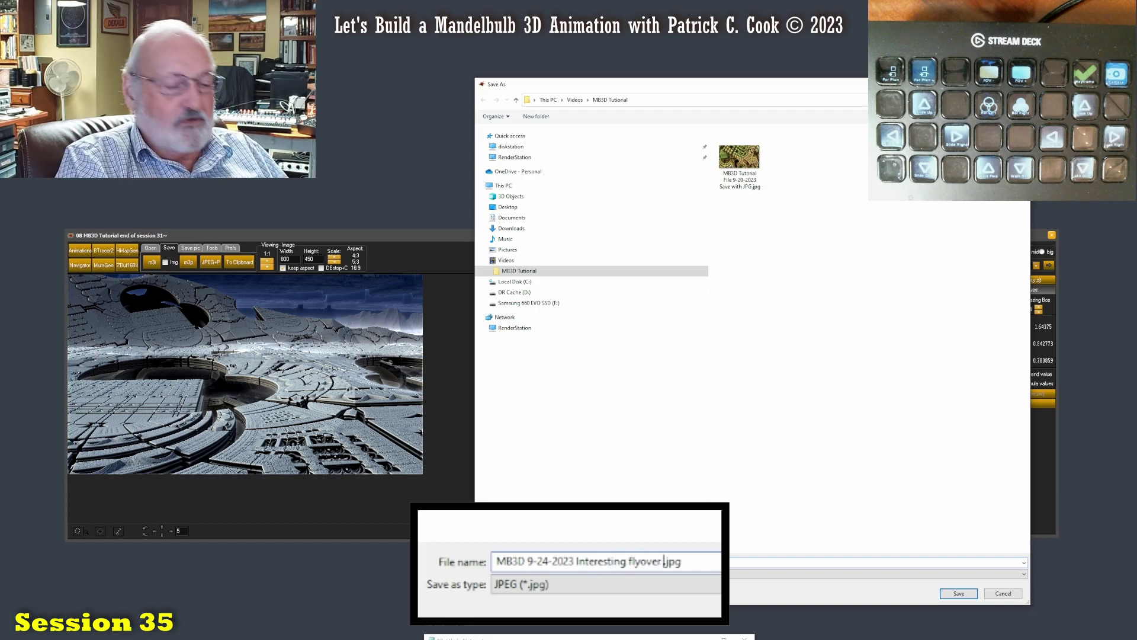
{"action": "type", "text": "ene"}
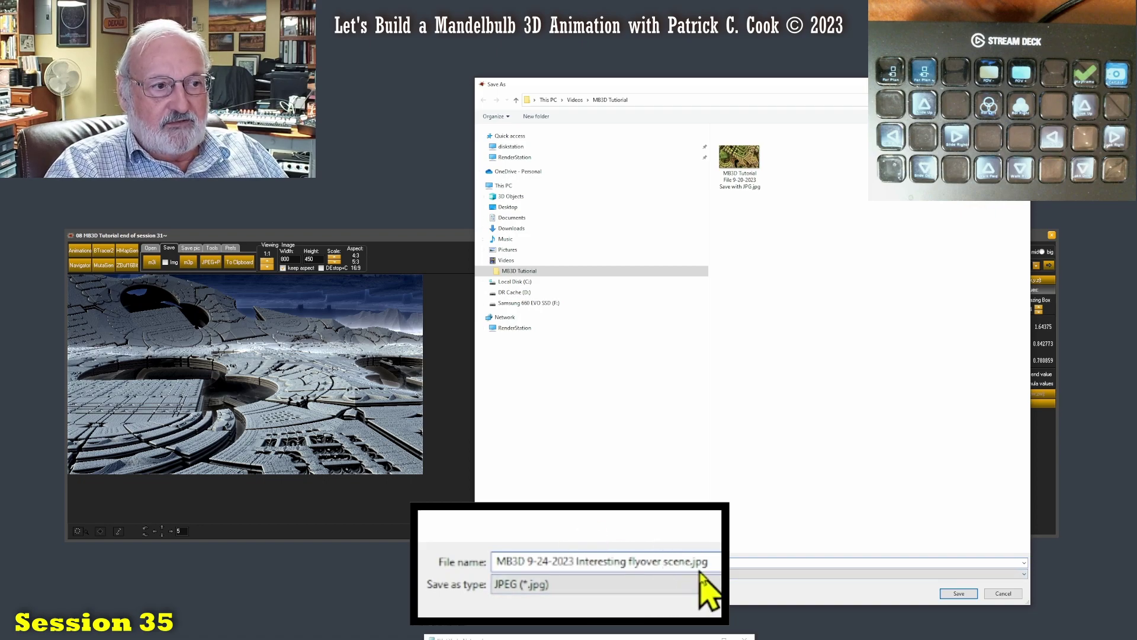
{"action": "left_click", "coordinate": [959, 594]}
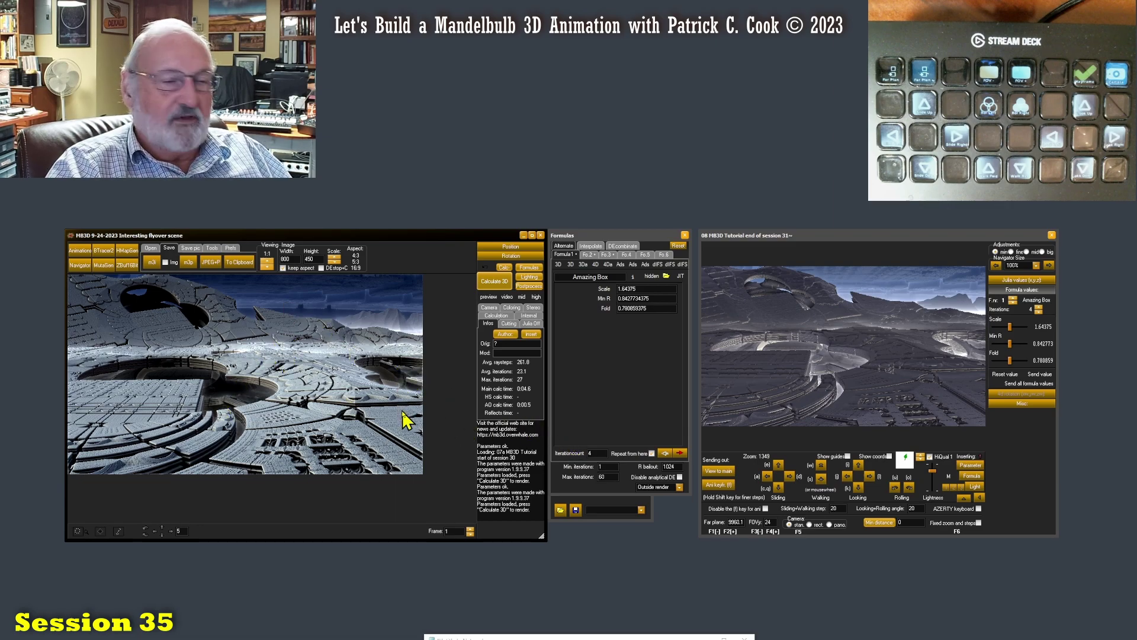
- Set the Amazing Box iterations back to 1 in the Navigator, send the view to the main window and render it
{"action": "left_click", "coordinate": [1038, 311]}
{"action": "left_click", "coordinate": [1038, 311]}
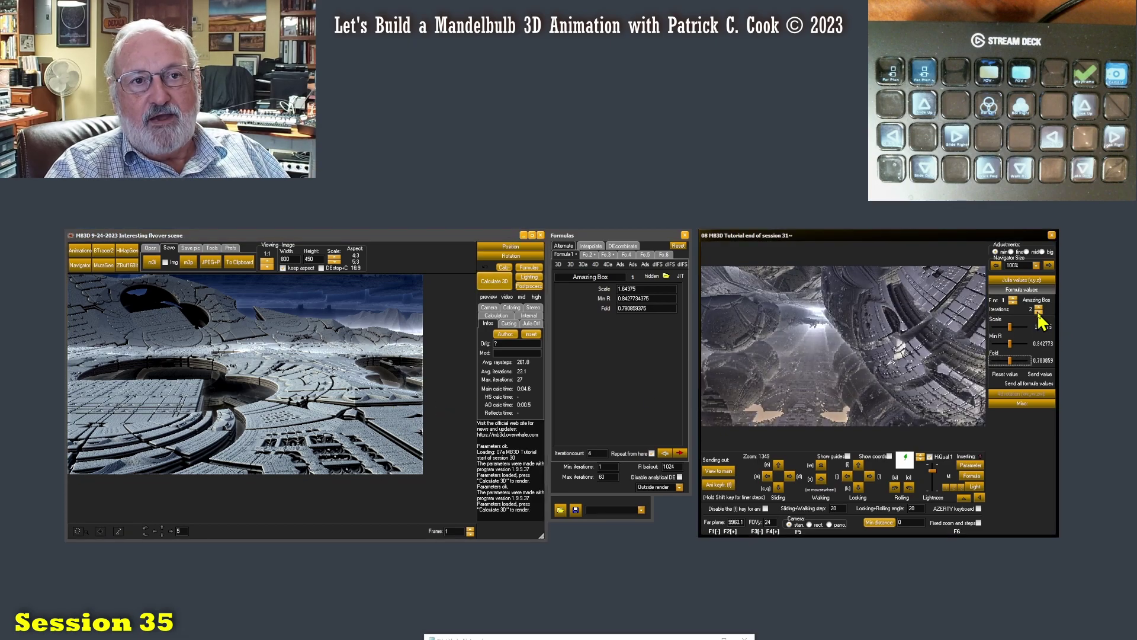
{"action": "left_click", "coordinate": [1039, 311]}
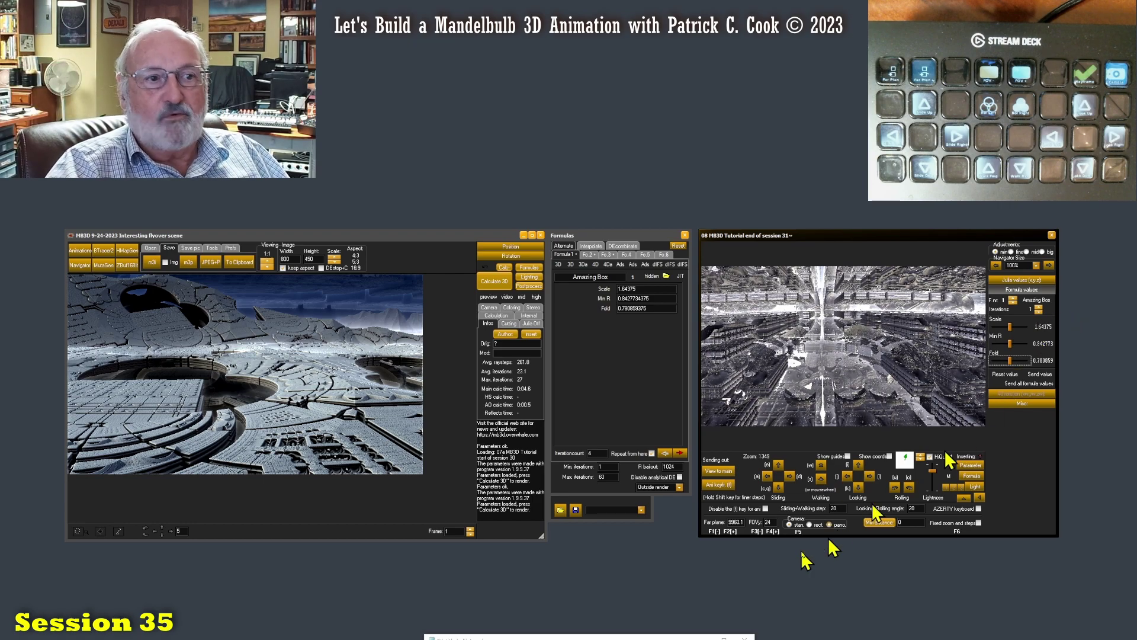
{"action": "left_click", "coordinate": [716, 471]}
{"action": "left_click", "coordinate": [494, 281]}
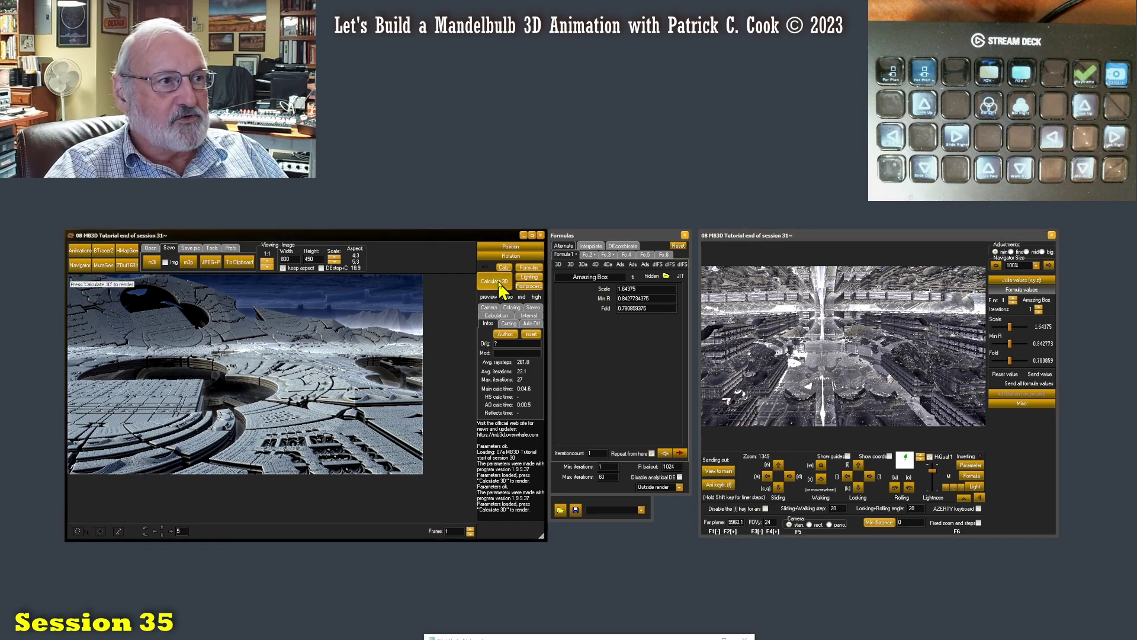